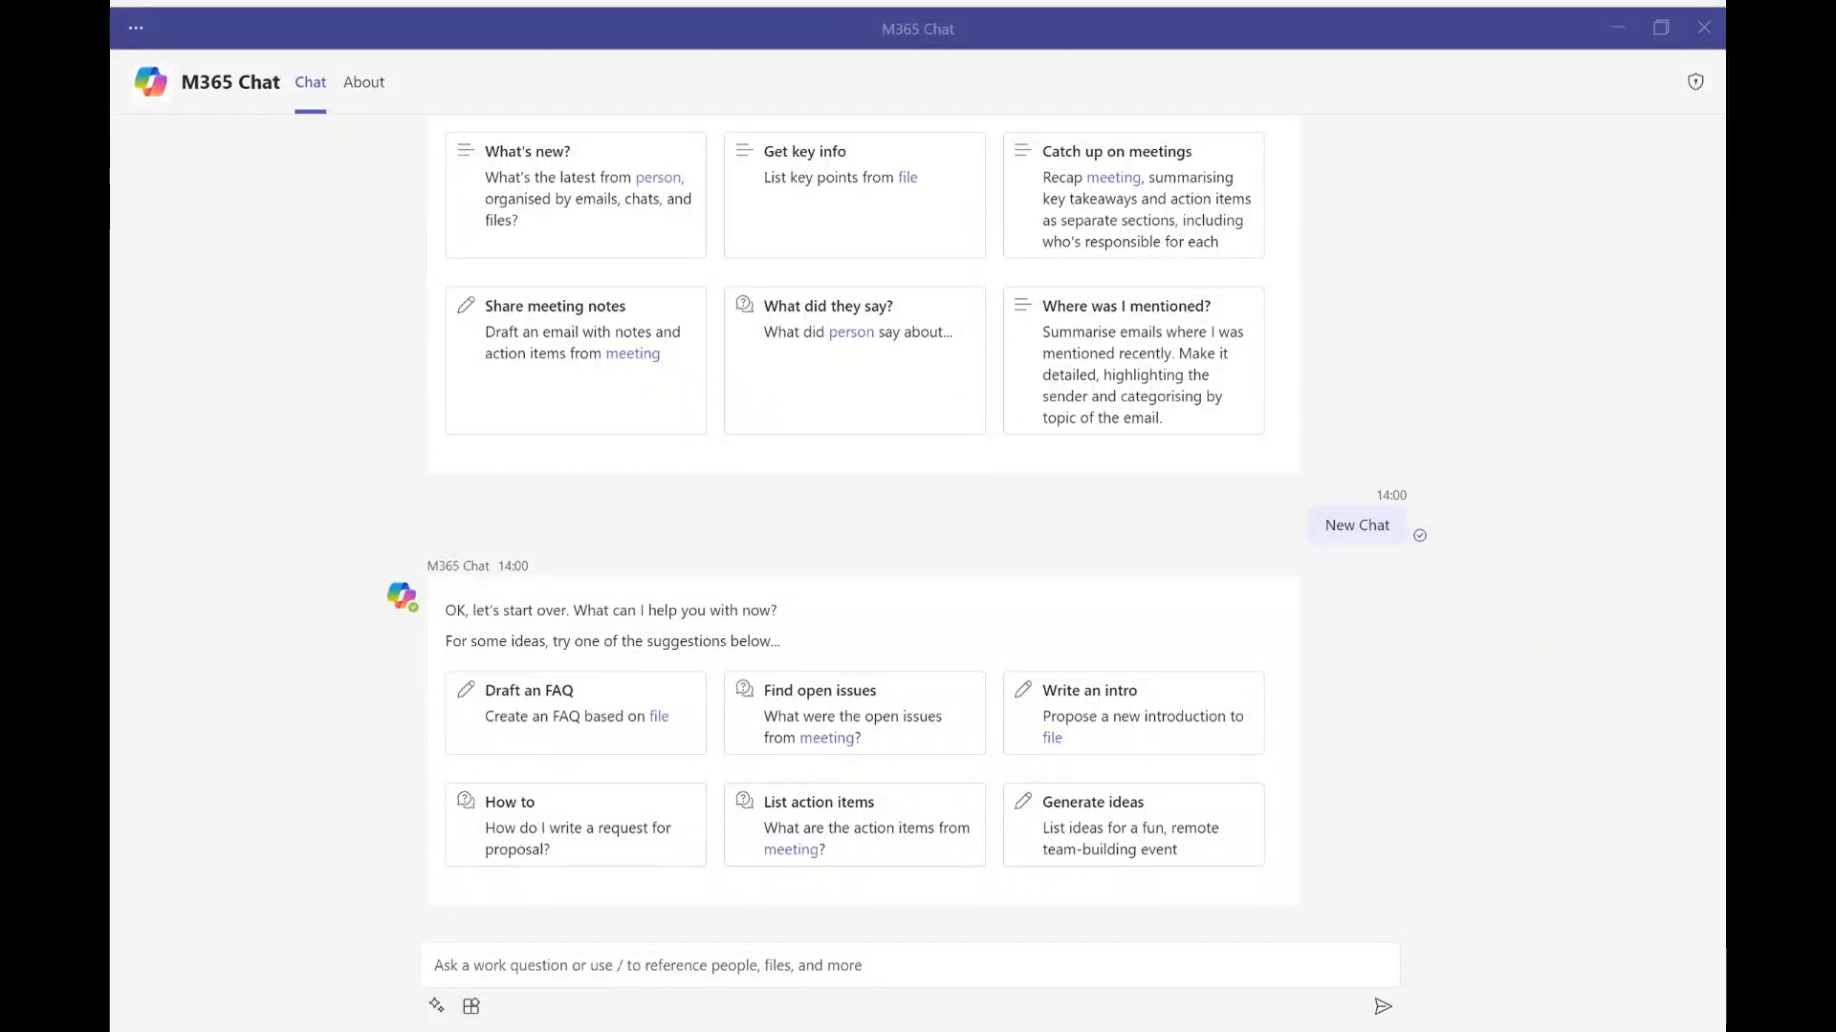
# Ask Copilot 'how many open Jira cases do I currently have?'.
pyautogui.click(377, 696)
pyautogui.write('how many open Jira cases do I currently have?')
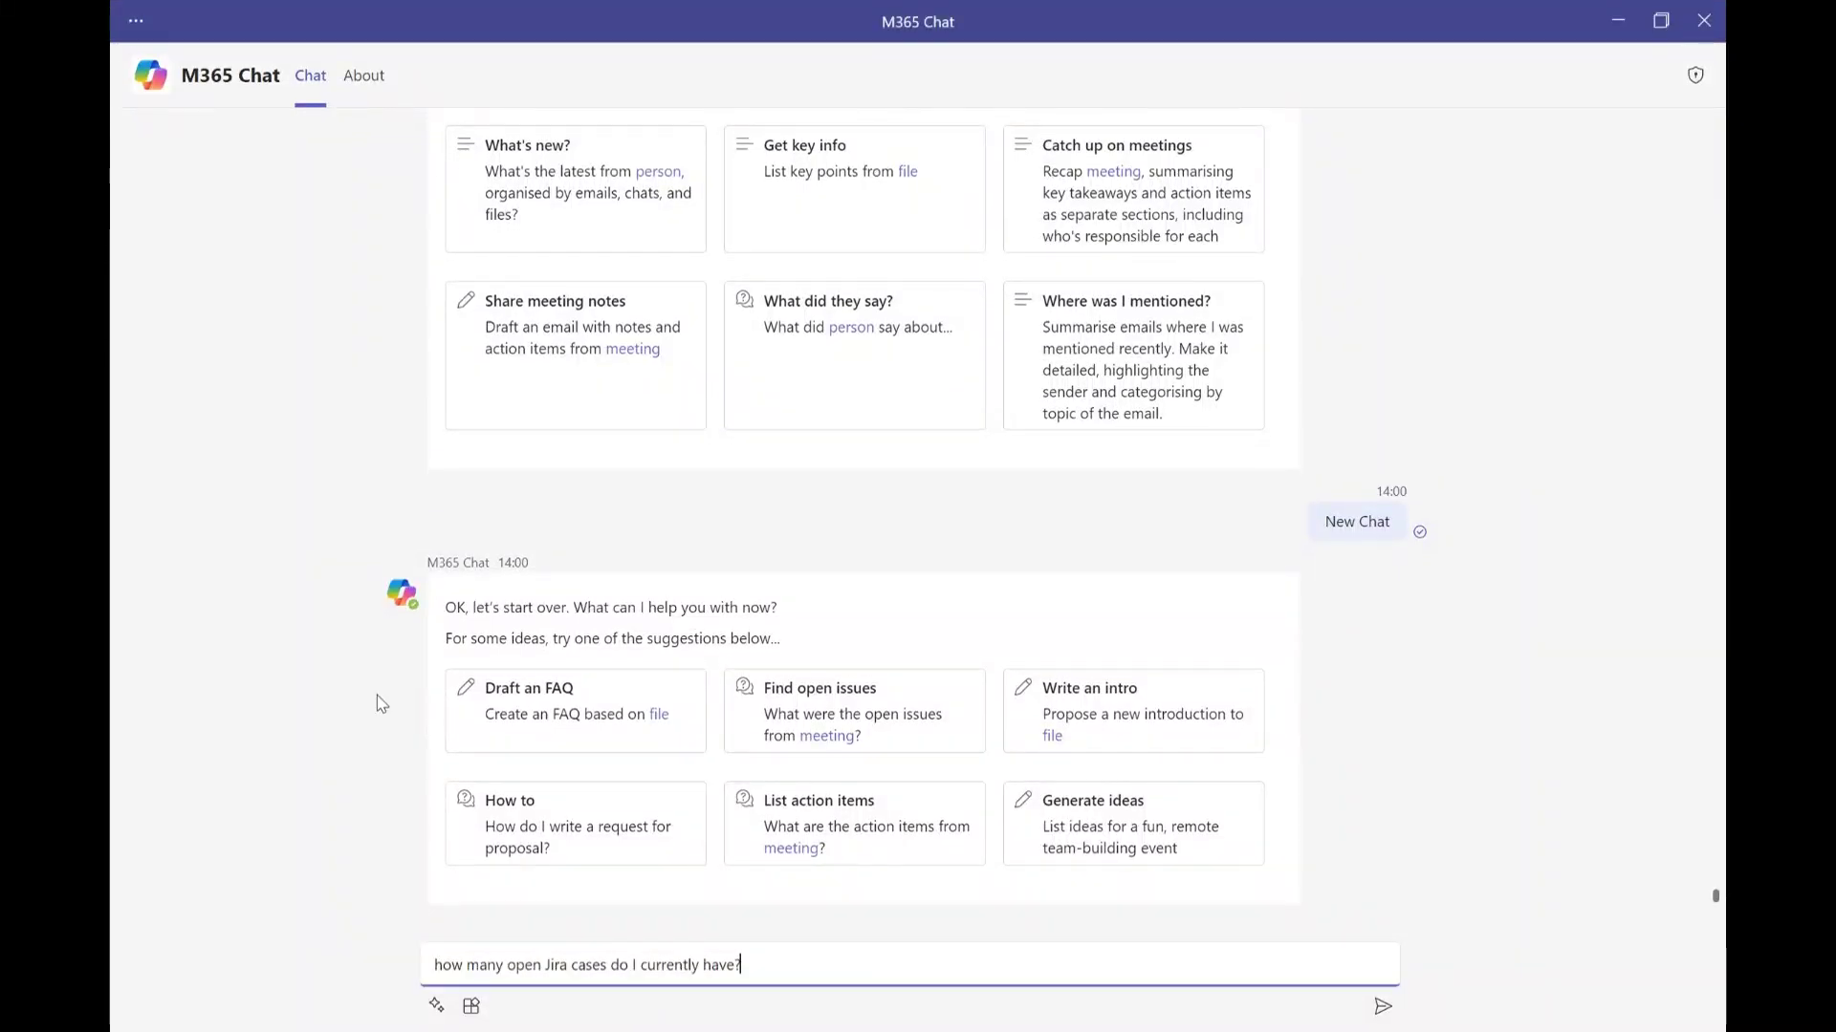
pyautogui.press('Return')
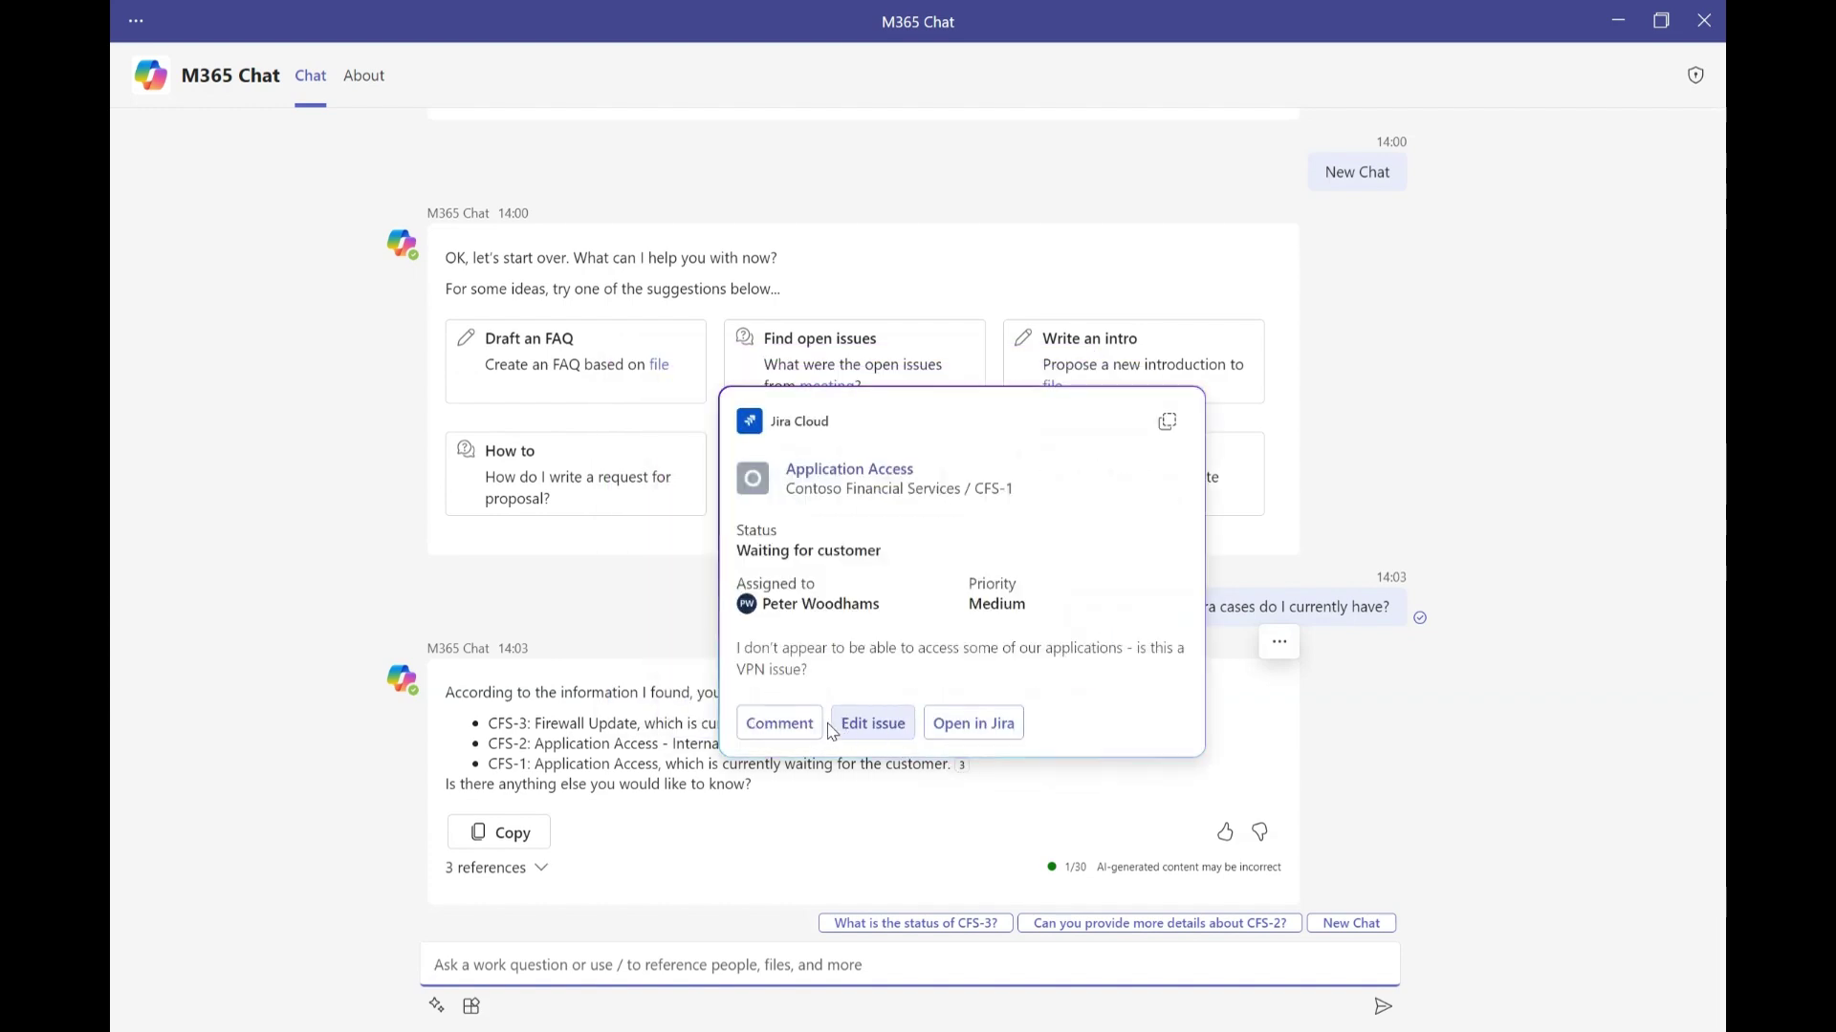
pyautogui.click(471, 1007)
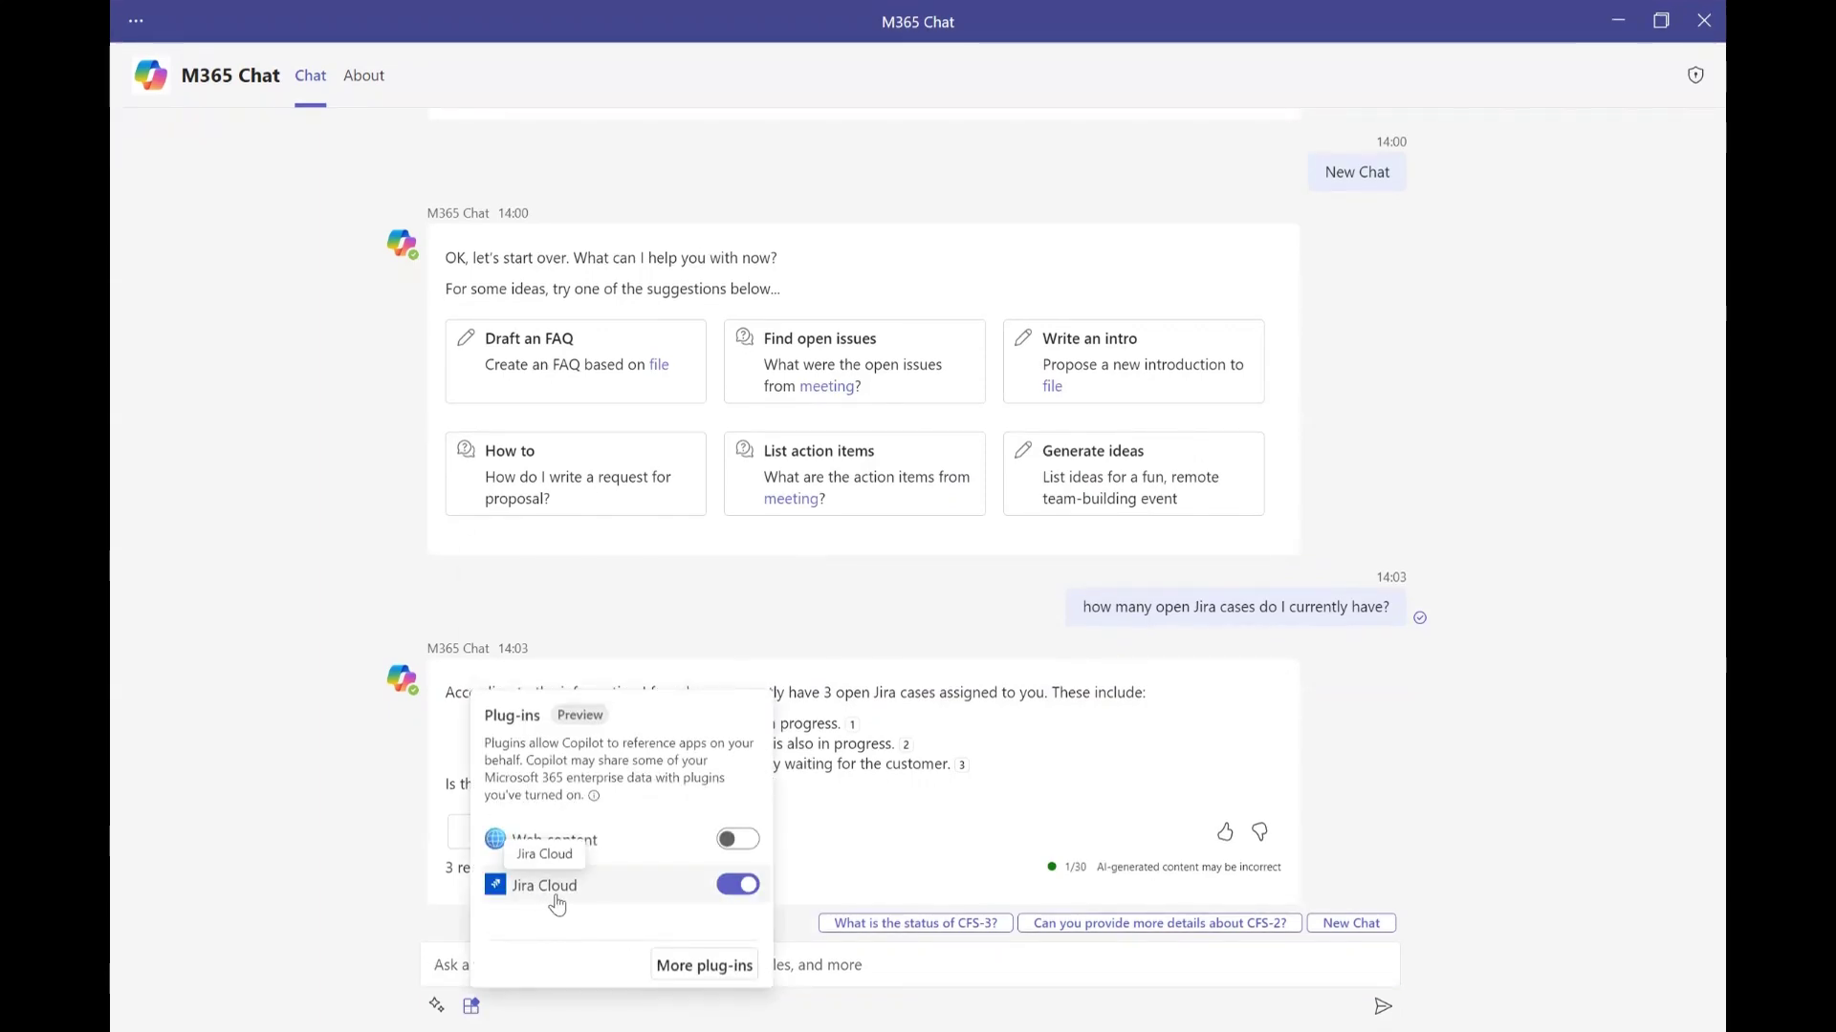
pyautogui.click(891, 852)
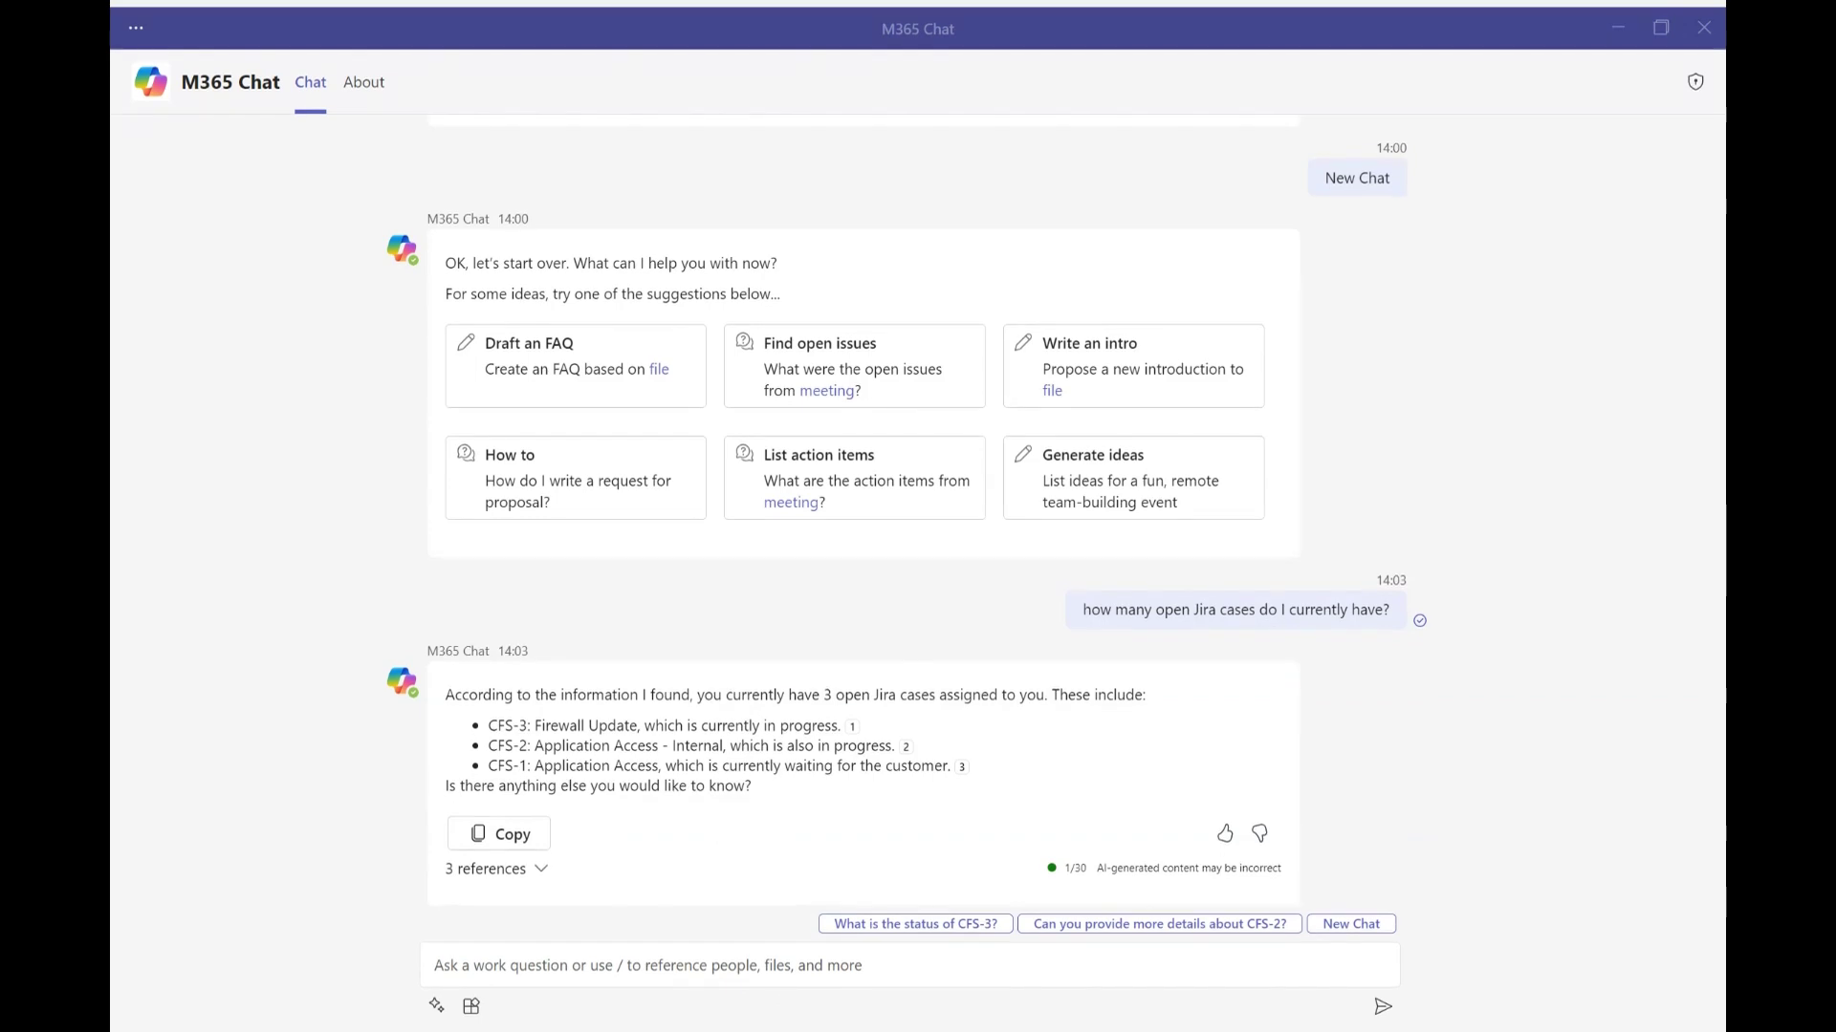
# Ask Copilot 'which Jira case has been open the longest?'.
pyautogui.click(559, 963)
pyautogui.write('which Jira case has been open the longest?')
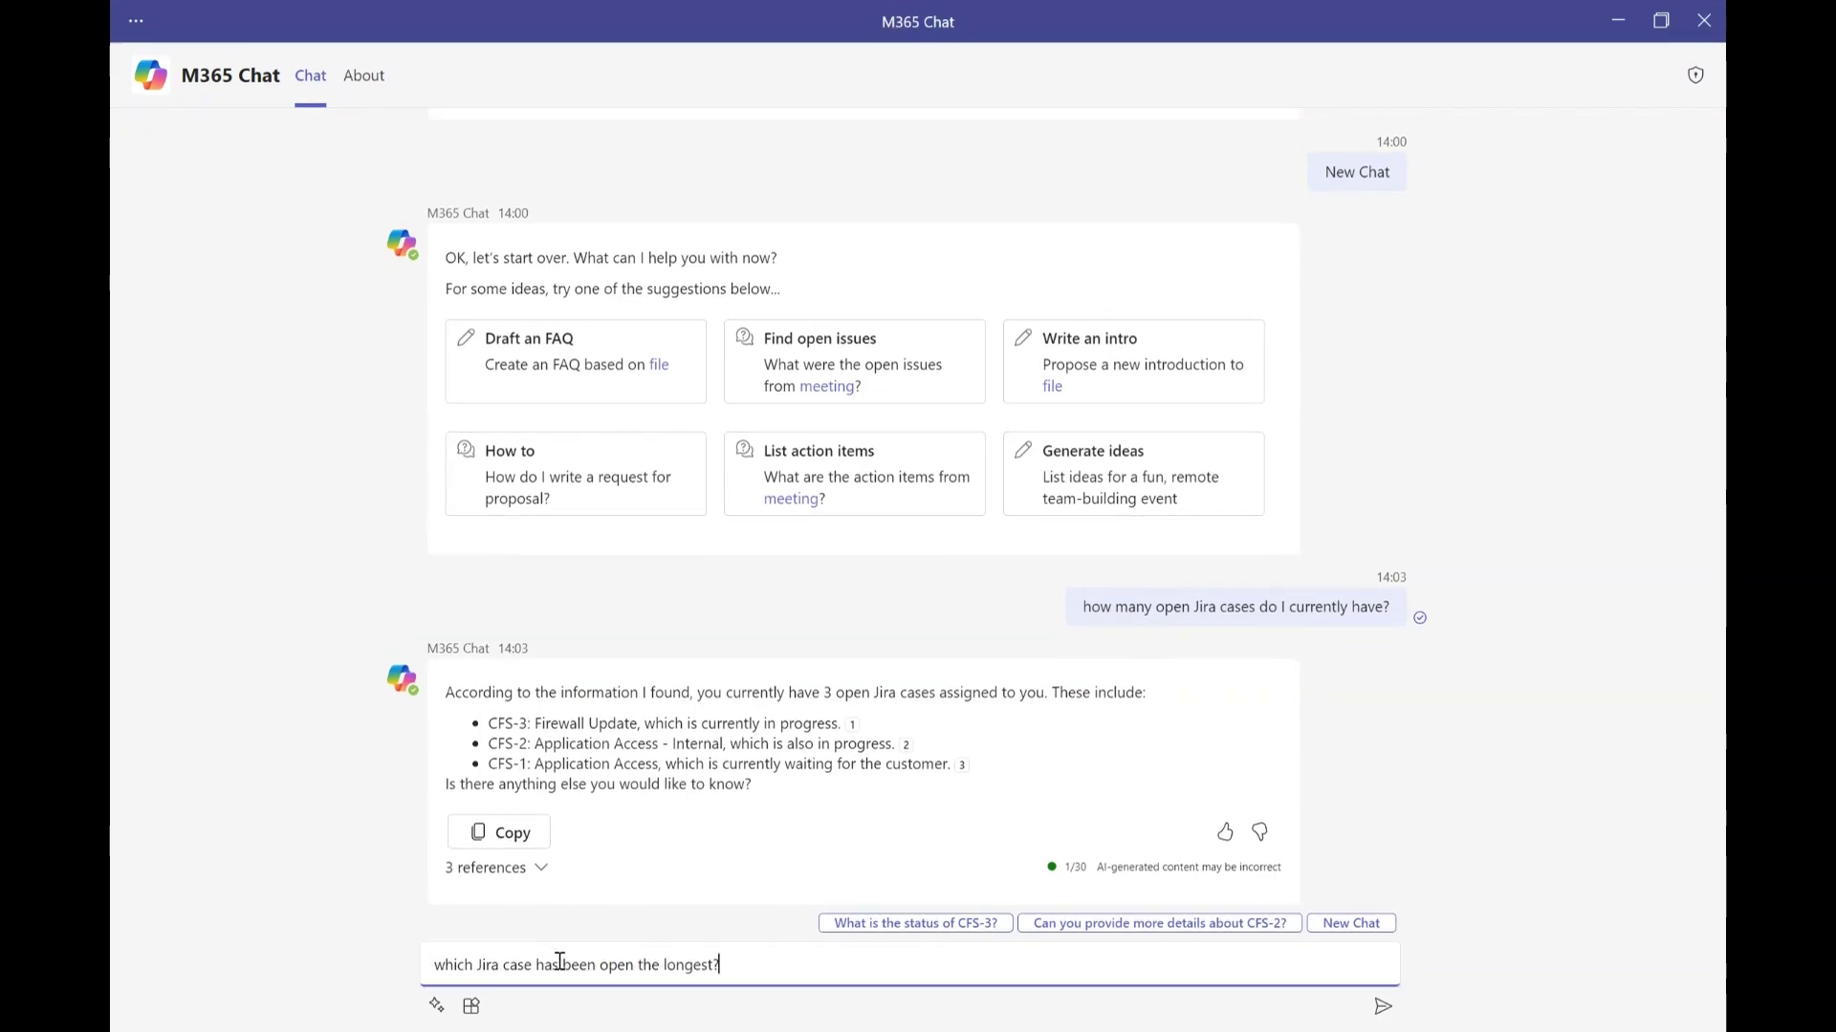
pyautogui.press('Return')
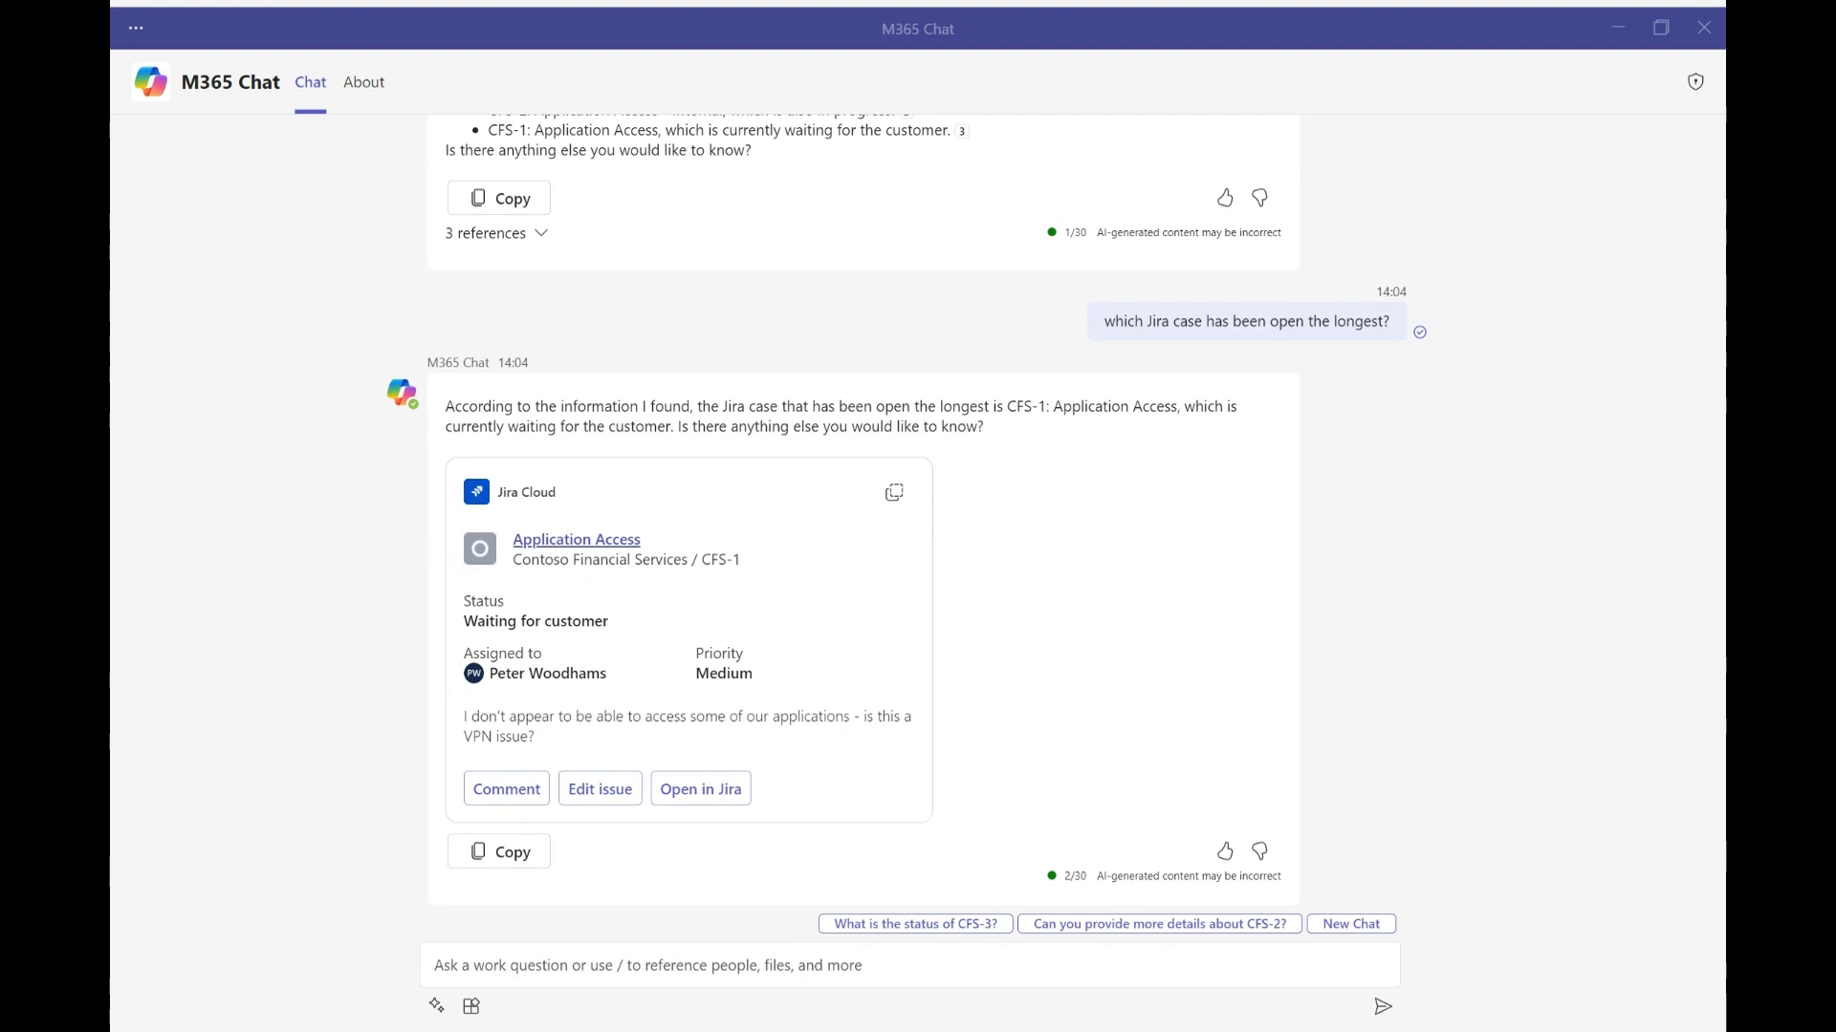
# Ask Copilot to 'provide more details on Jira case CFS-1'.
pyautogui.write('provide more details on Jira case CFS-1')
pyautogui.press('Return')
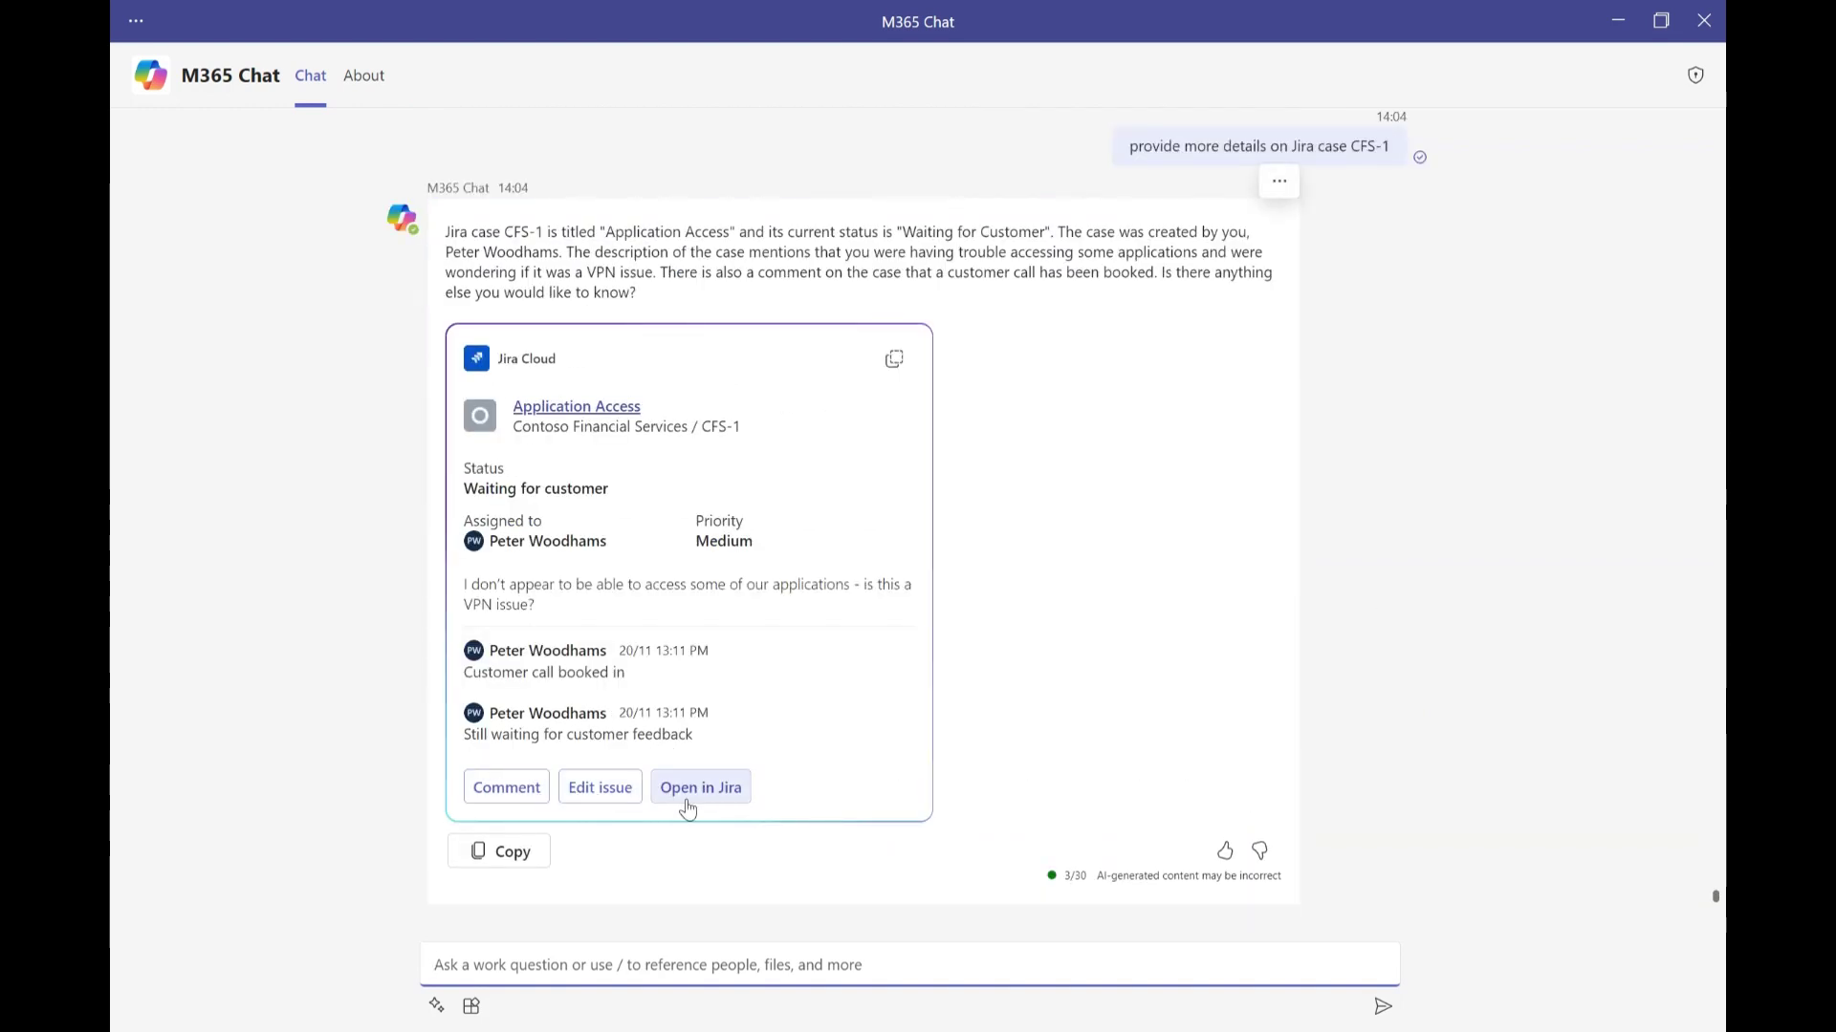
# Edit the CFS-1 card to set its priority to High and save.
pyautogui.click(600, 788)
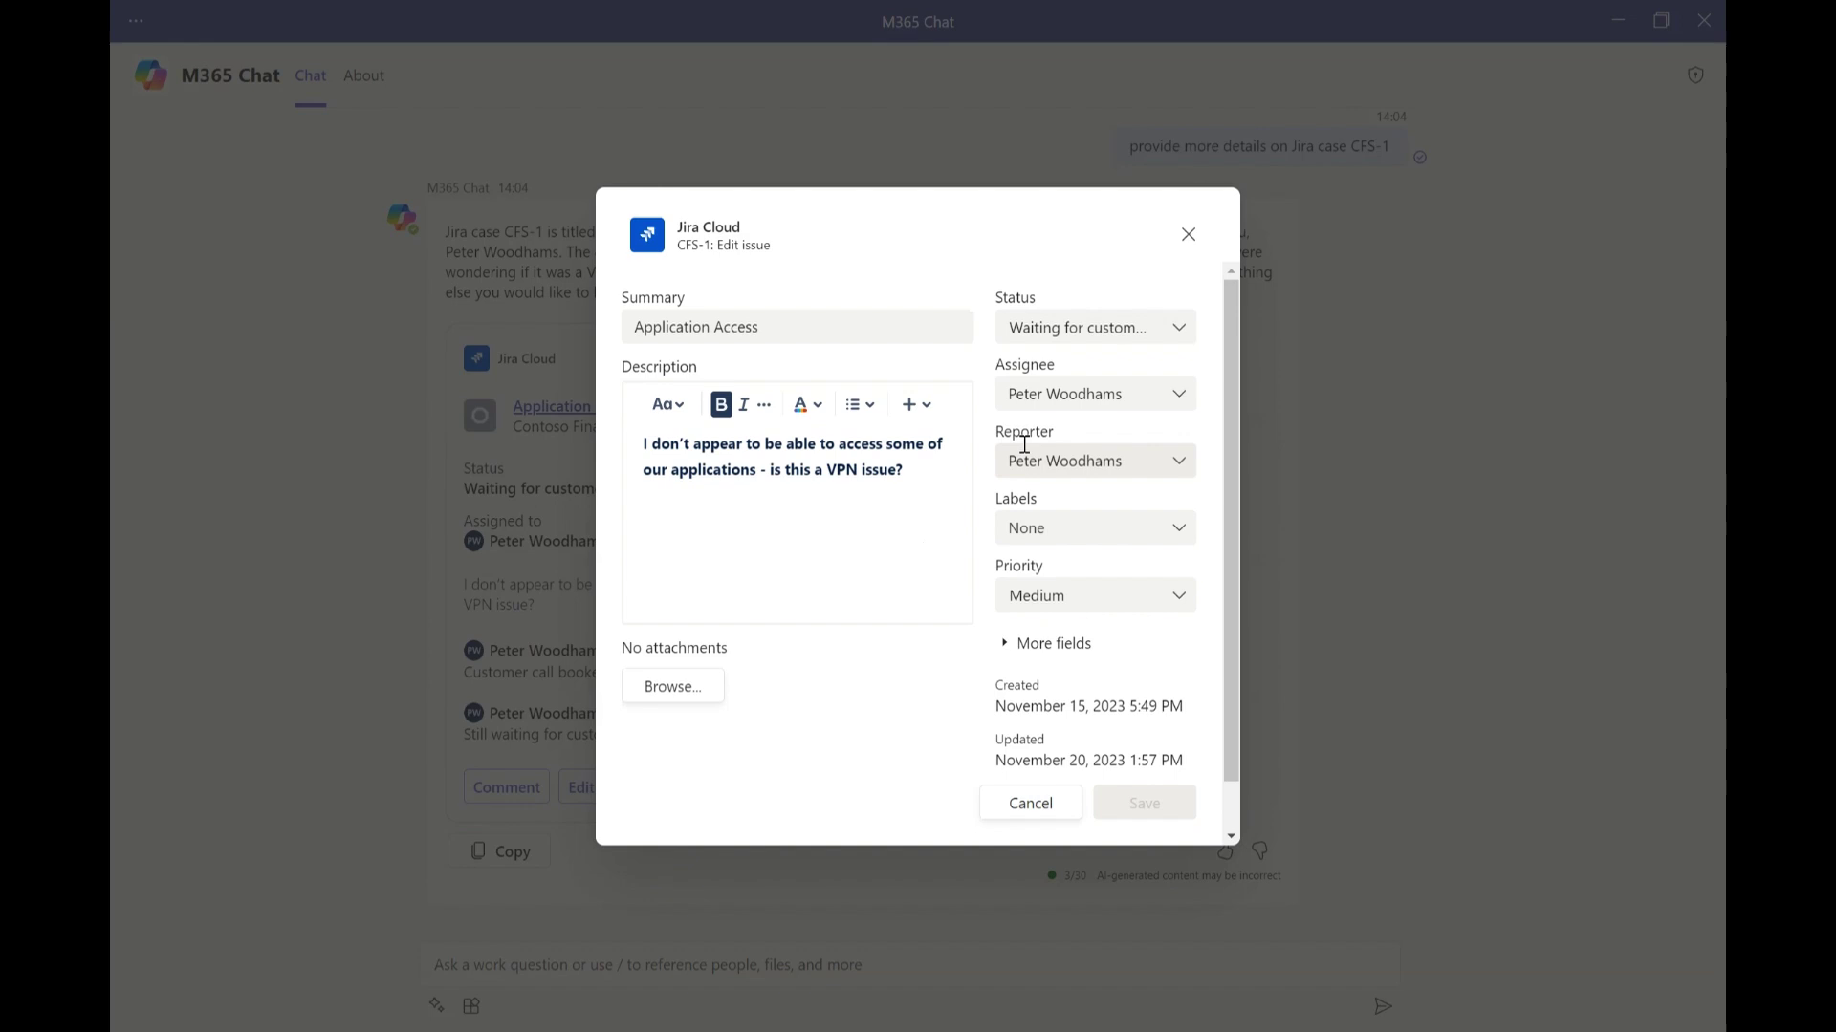
pyautogui.click(1122, 604)
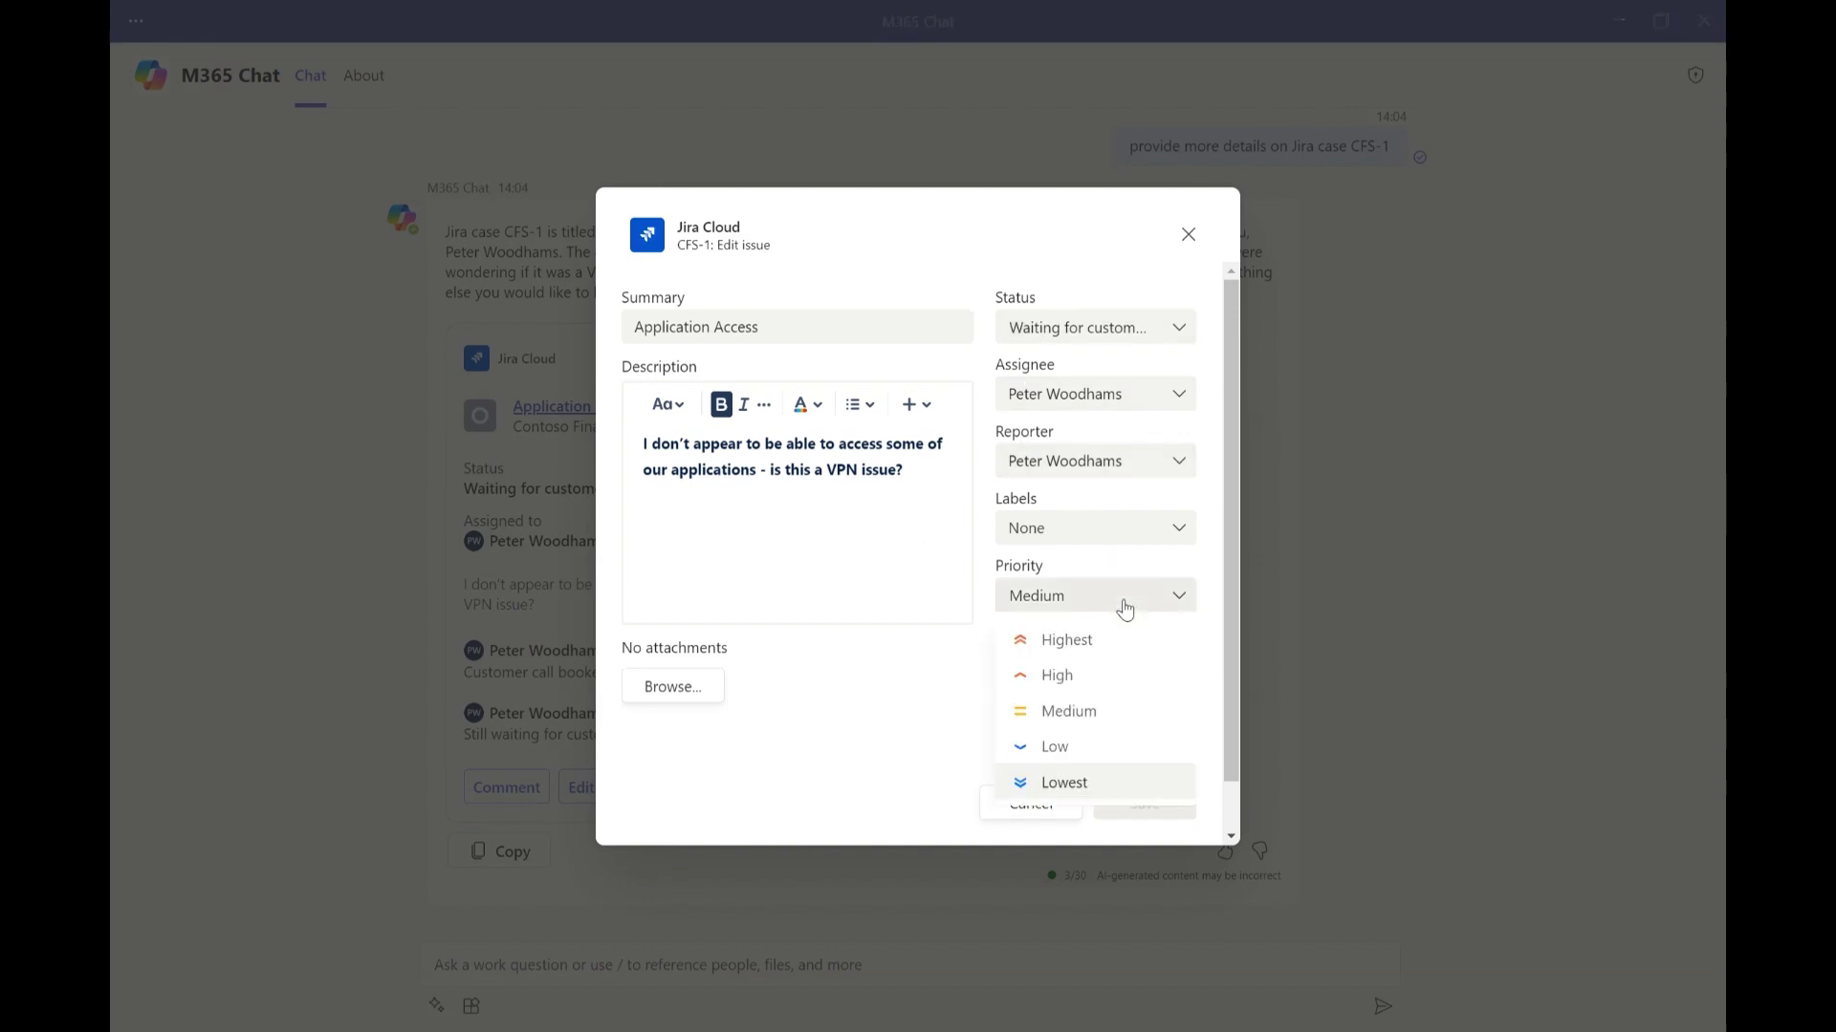
pyautogui.click(1079, 676)
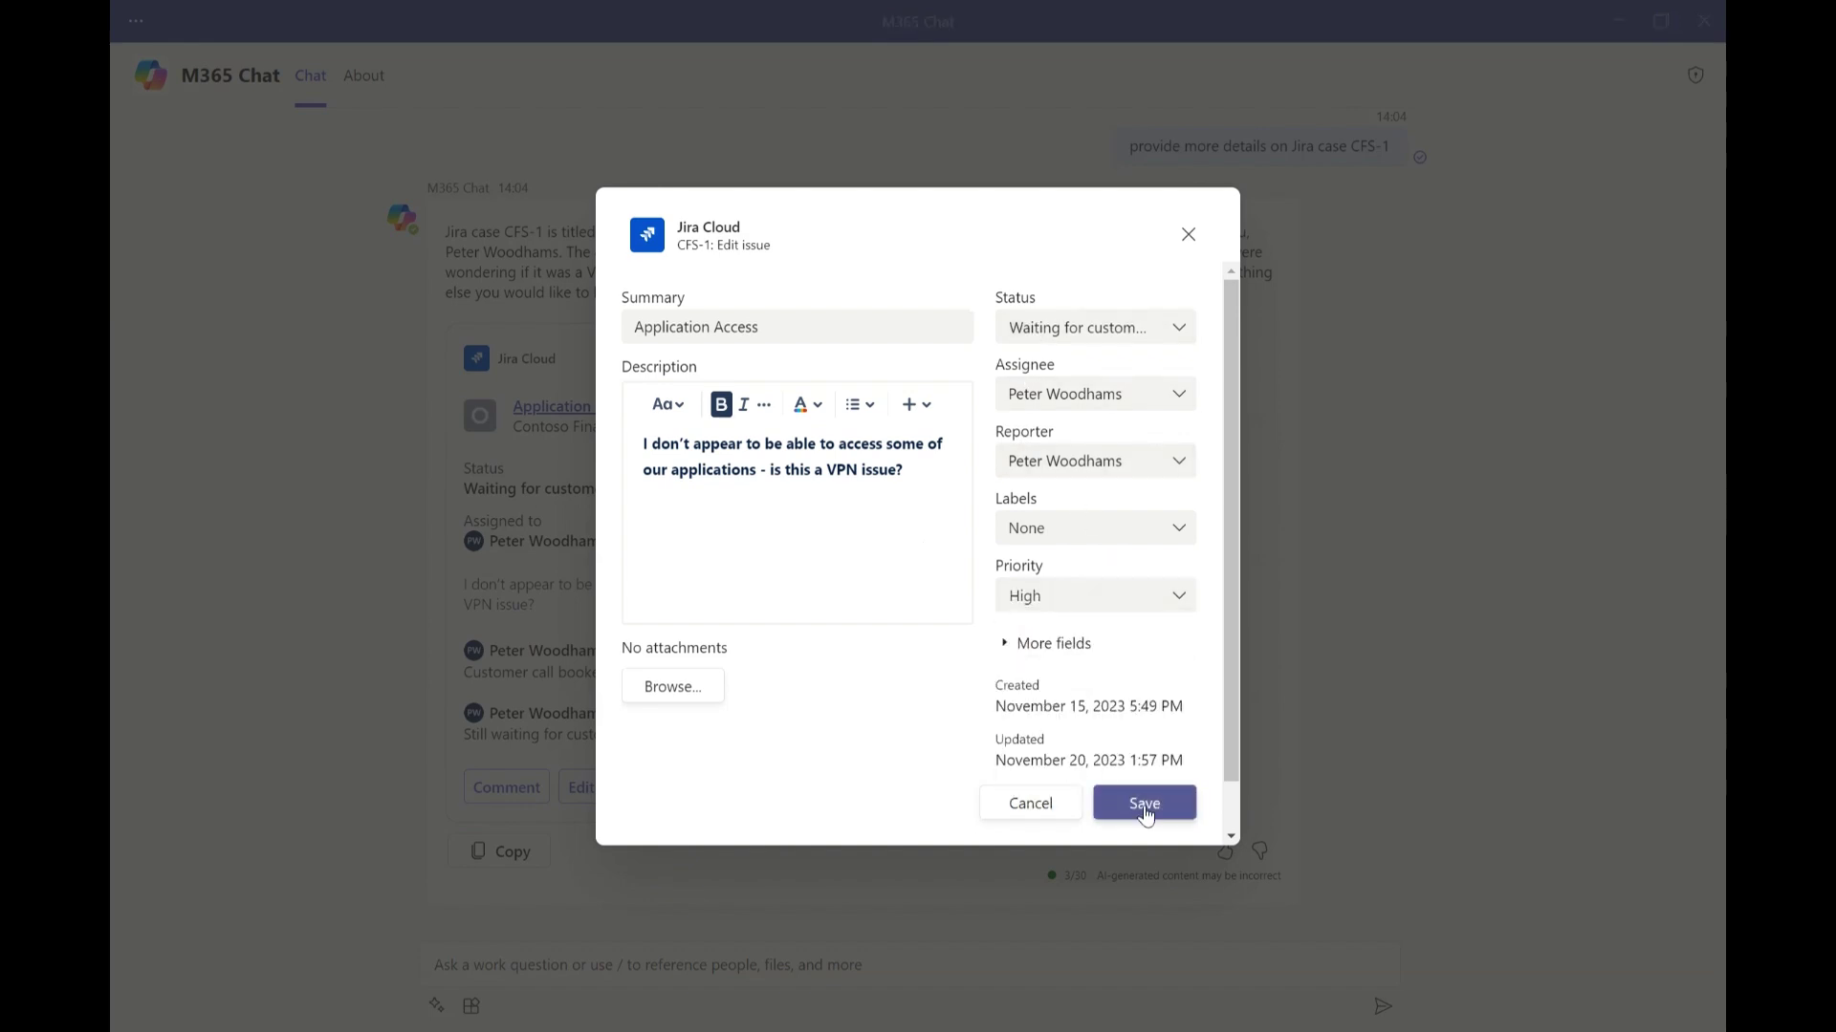
pyautogui.click(1147, 811)
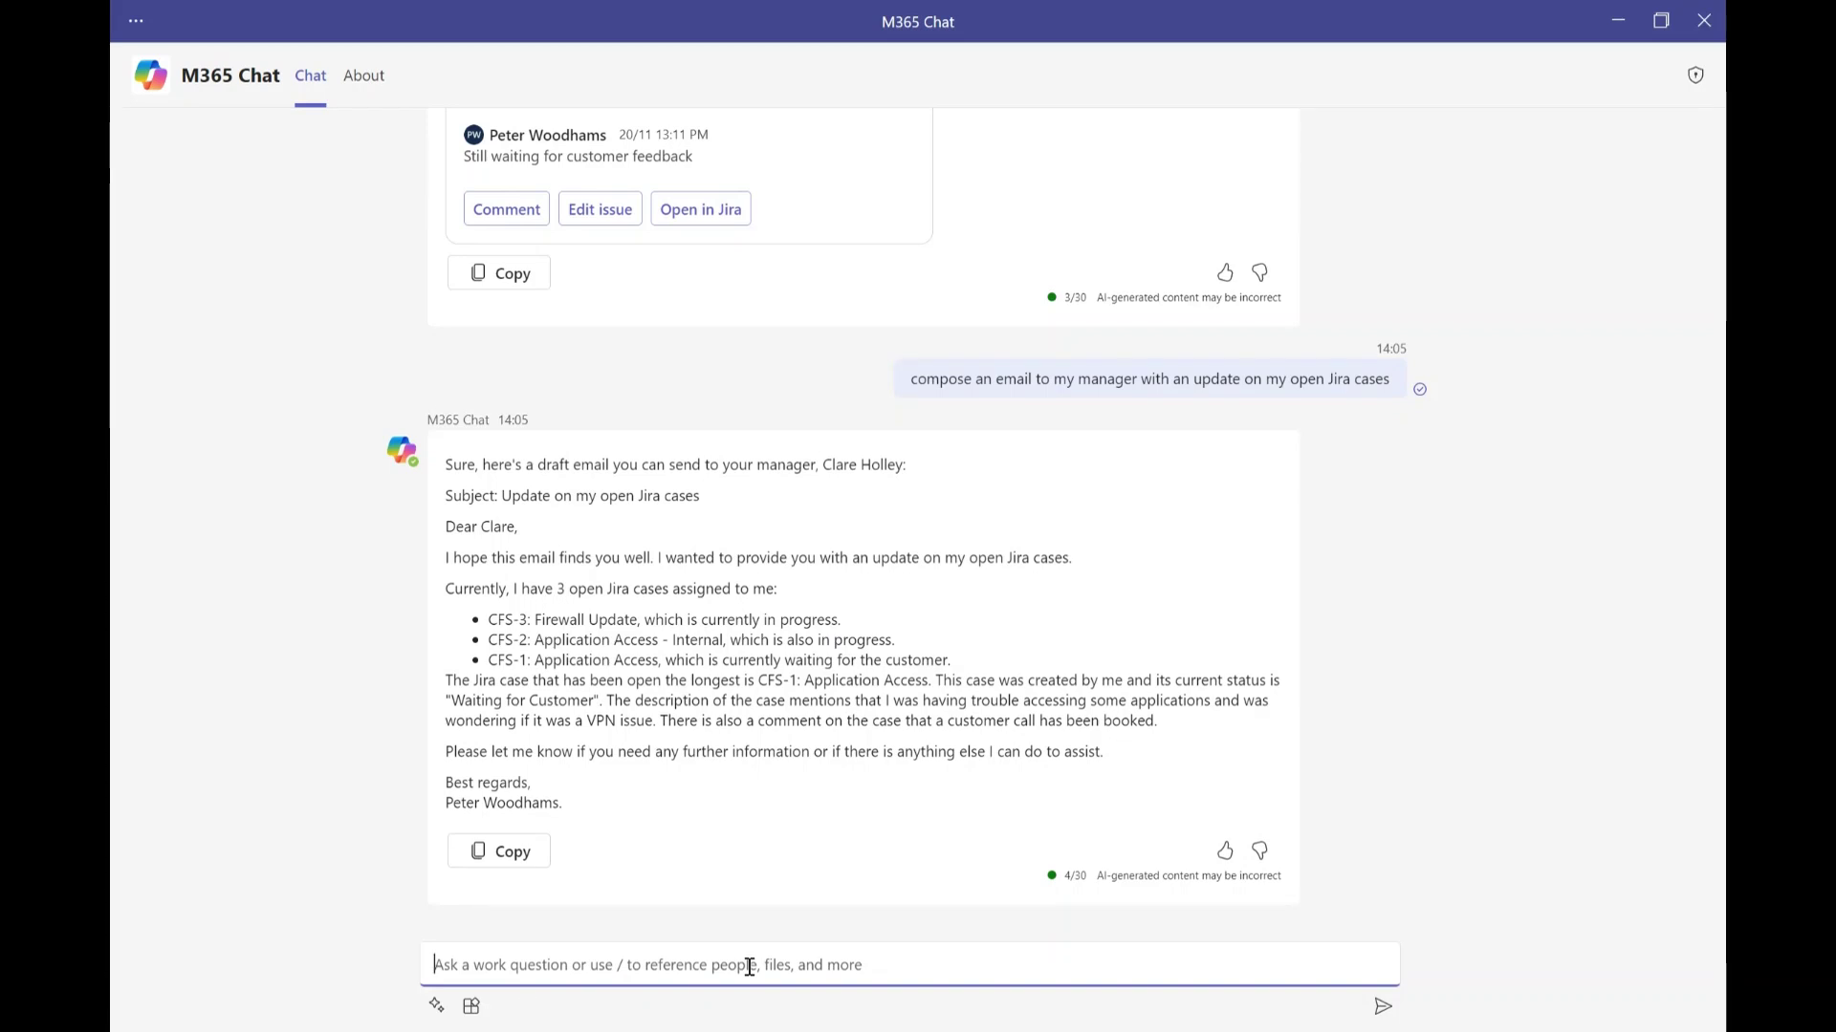
# Request an email to the manager summarising open Jira support cases with links to each case.
pyautogui.write('Compose')
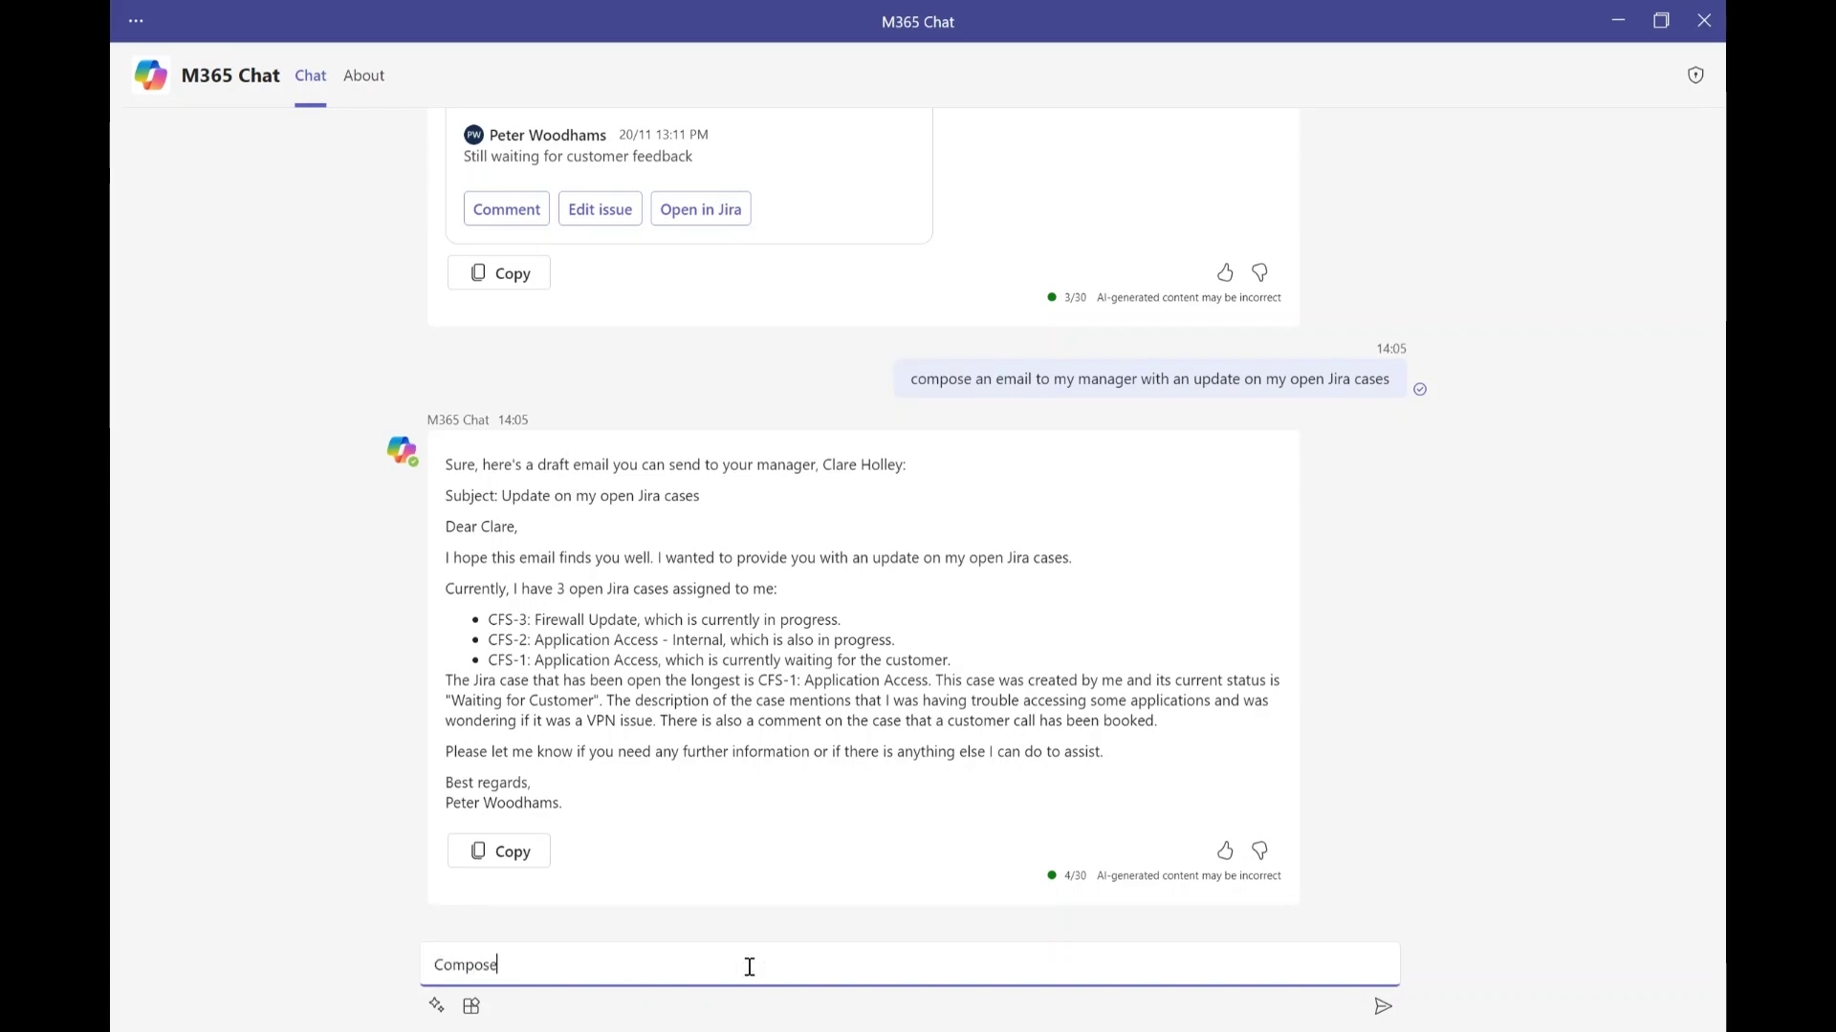
pyautogui.write(' an email to')
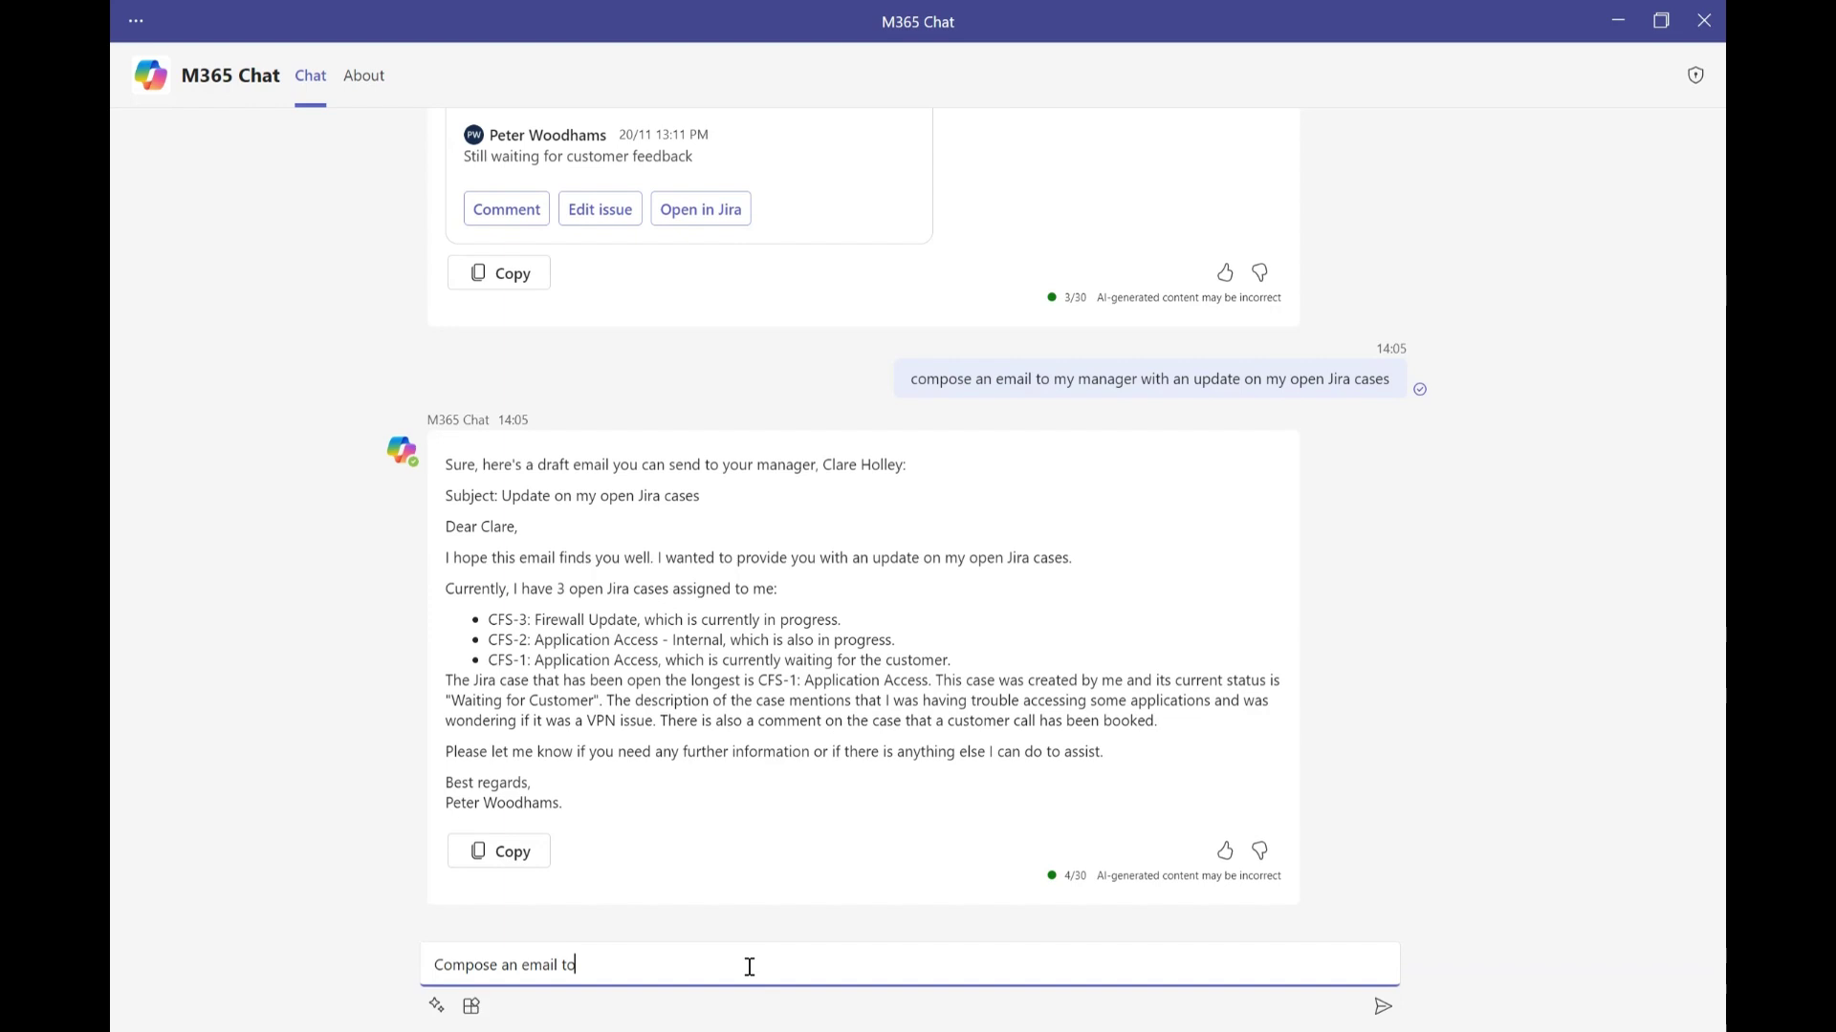
pyautogui.write(' my manager')
pyautogui.write(' with')
pyautogui.write(' a summary o')
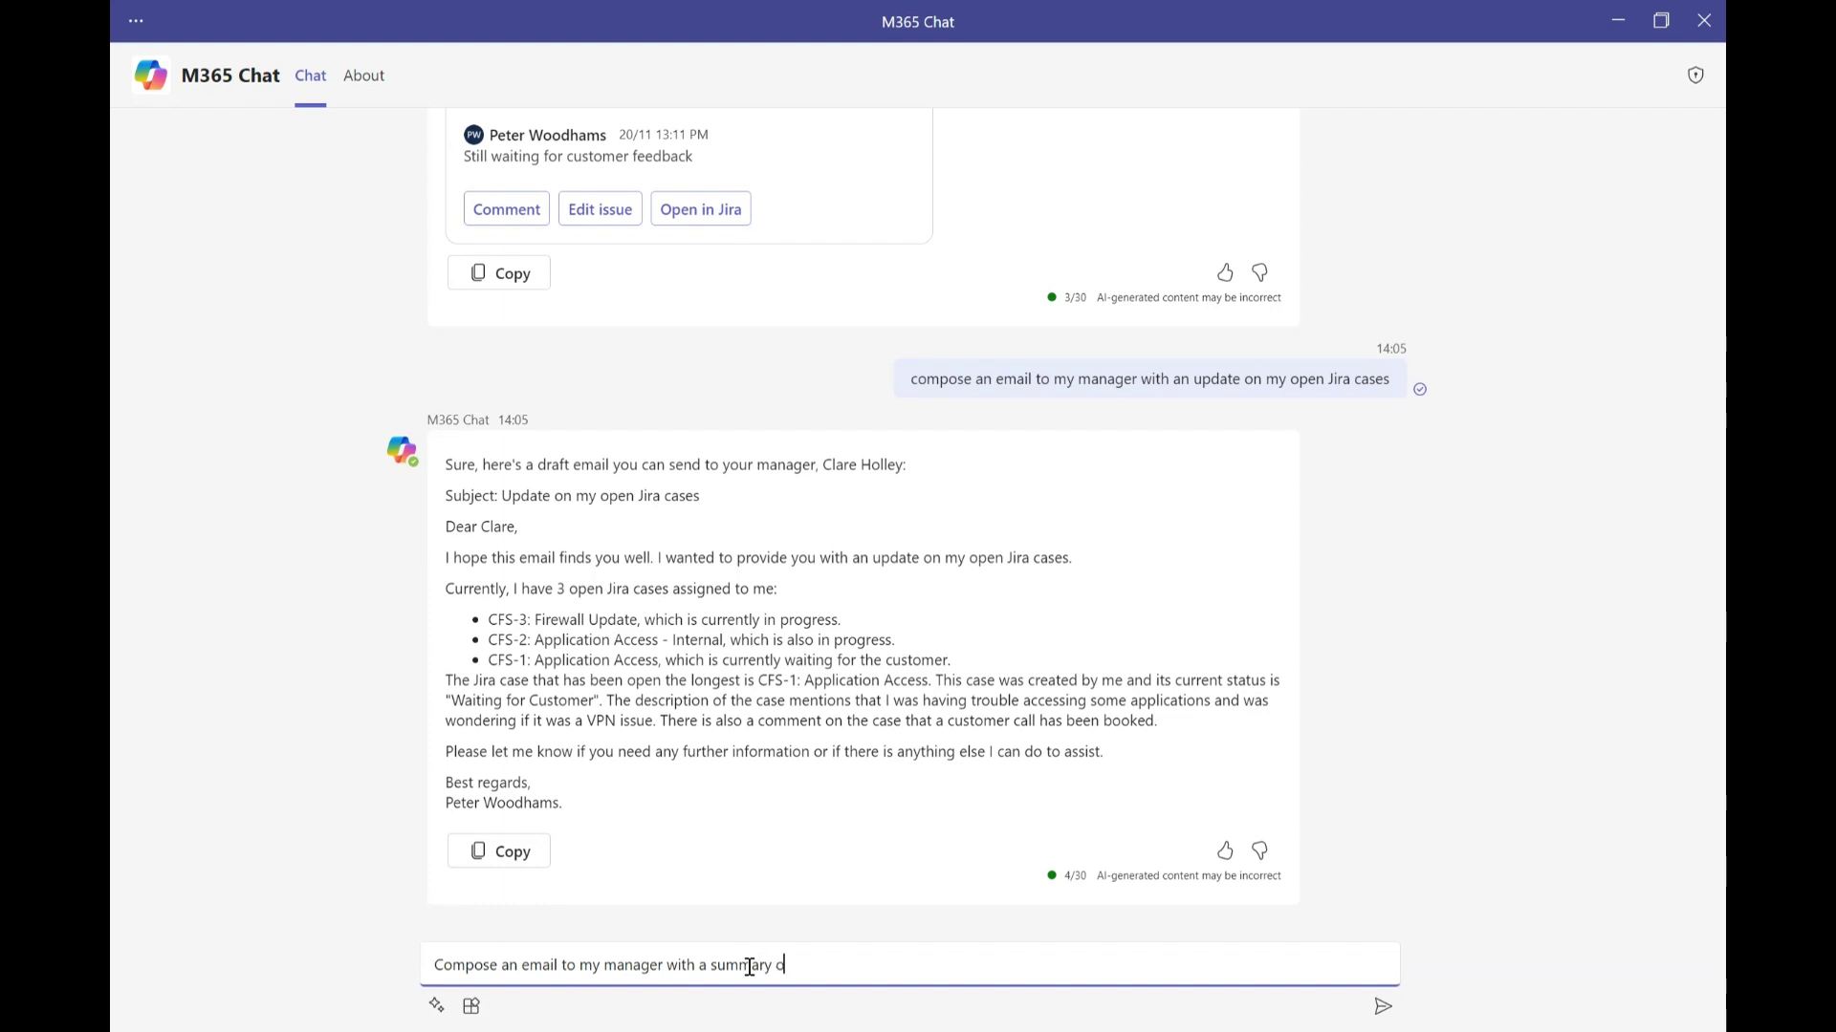
pyautogui.write('f my open J')
pyautogui.write('ira support c')
pyautogui.write('ases and add')
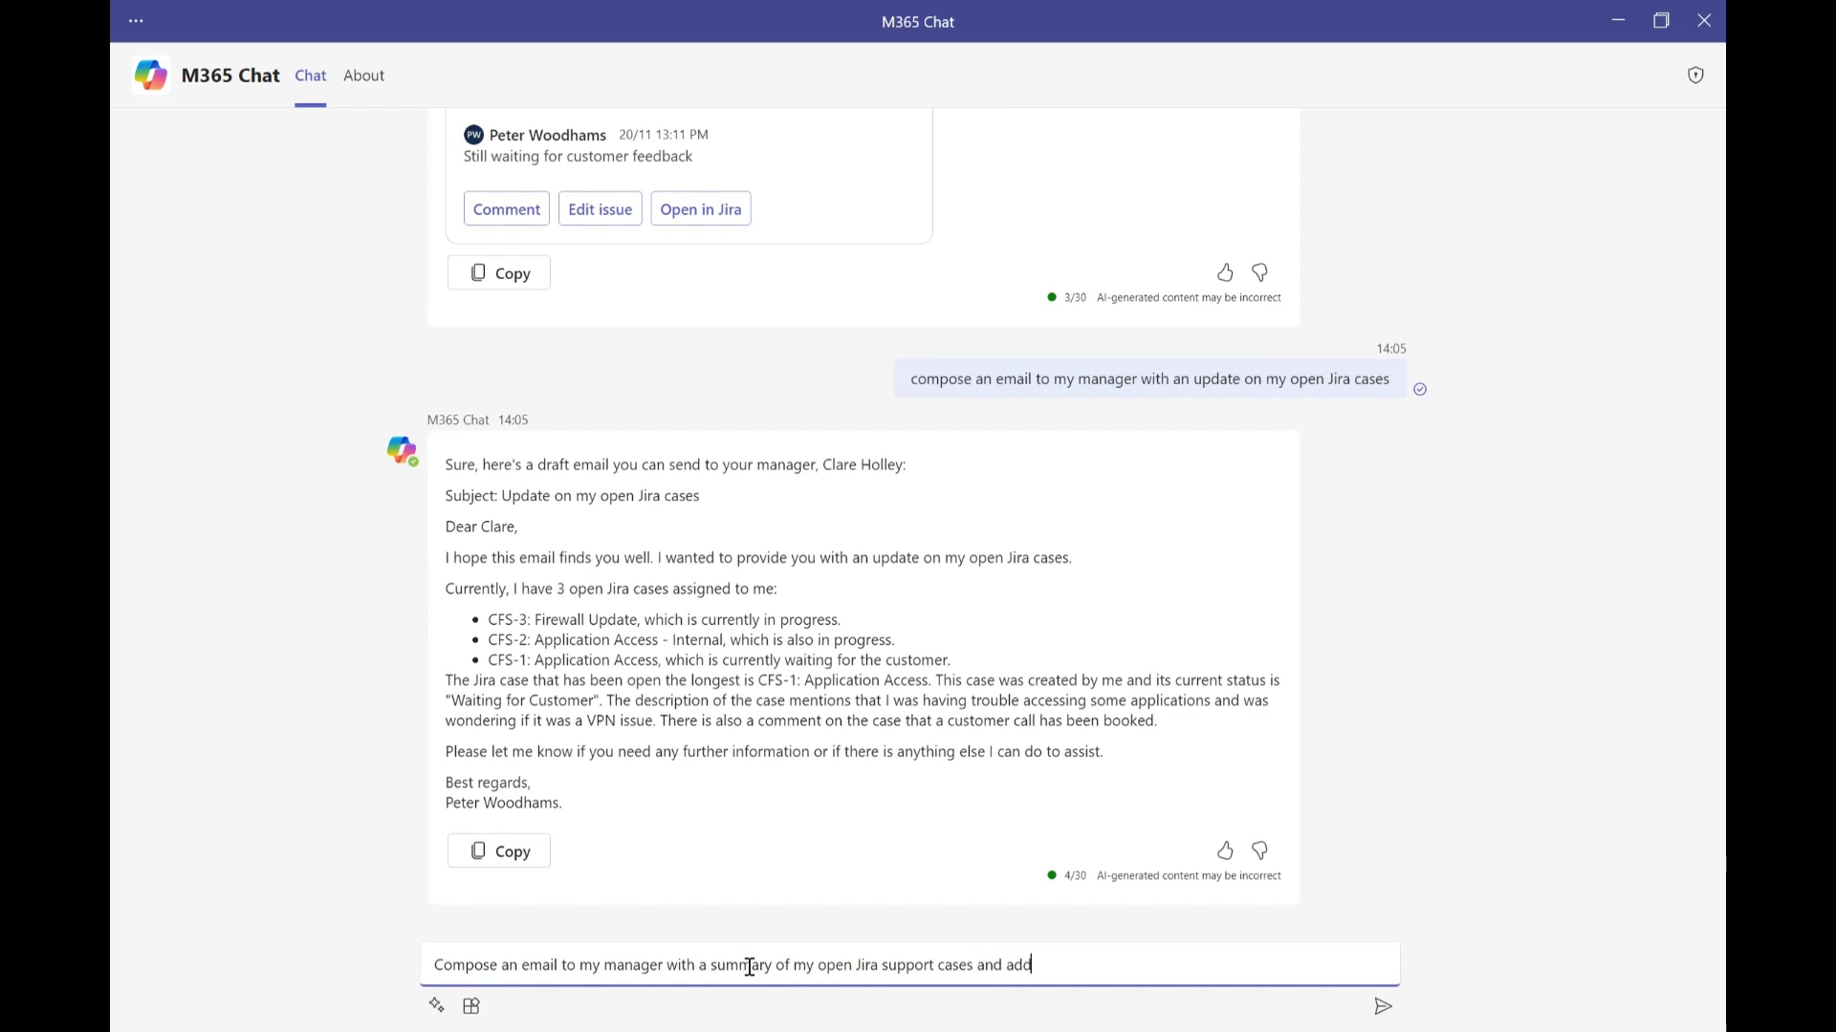
pyautogui.write(' the links')
pyautogui.write(' to the cas')
pyautogui.write('es to the')
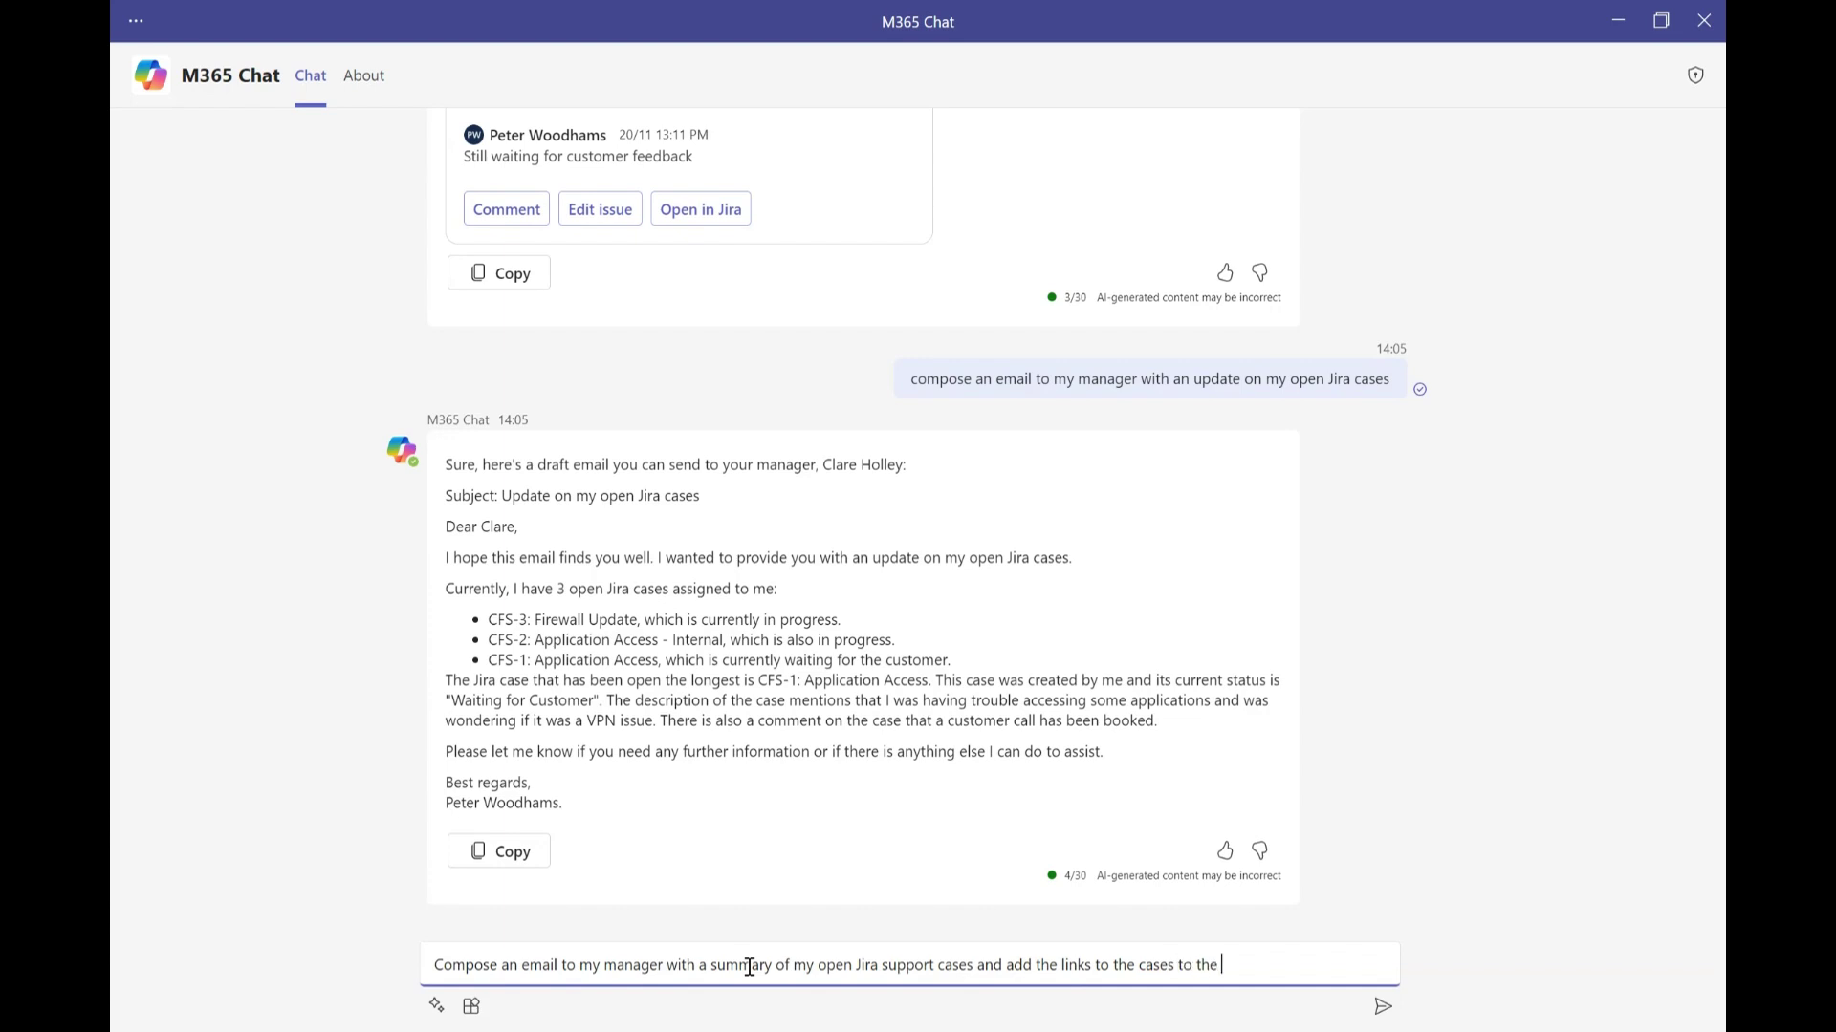
pyautogui.write(' email')
pyautogui.press('Return')
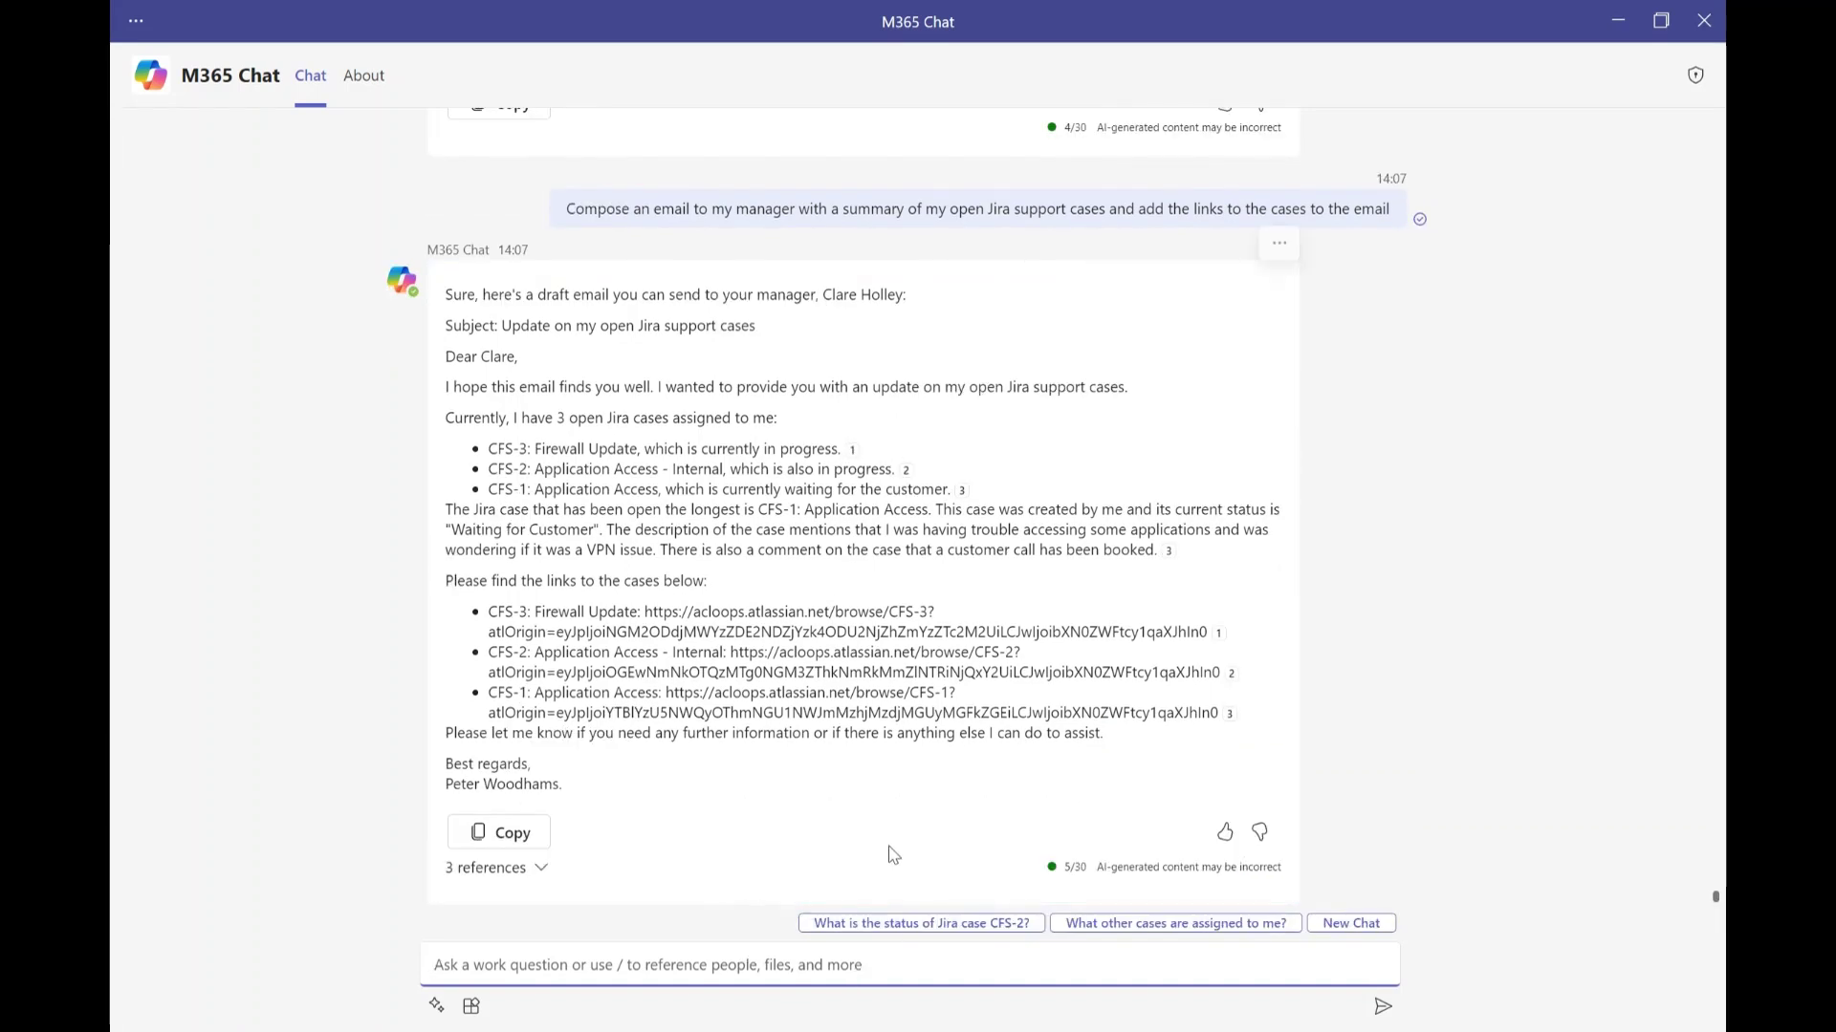
# Expand the '3 references' list and each CFS-3, CFS-2, CFS-1 reference card.
pyautogui.click(538, 868)
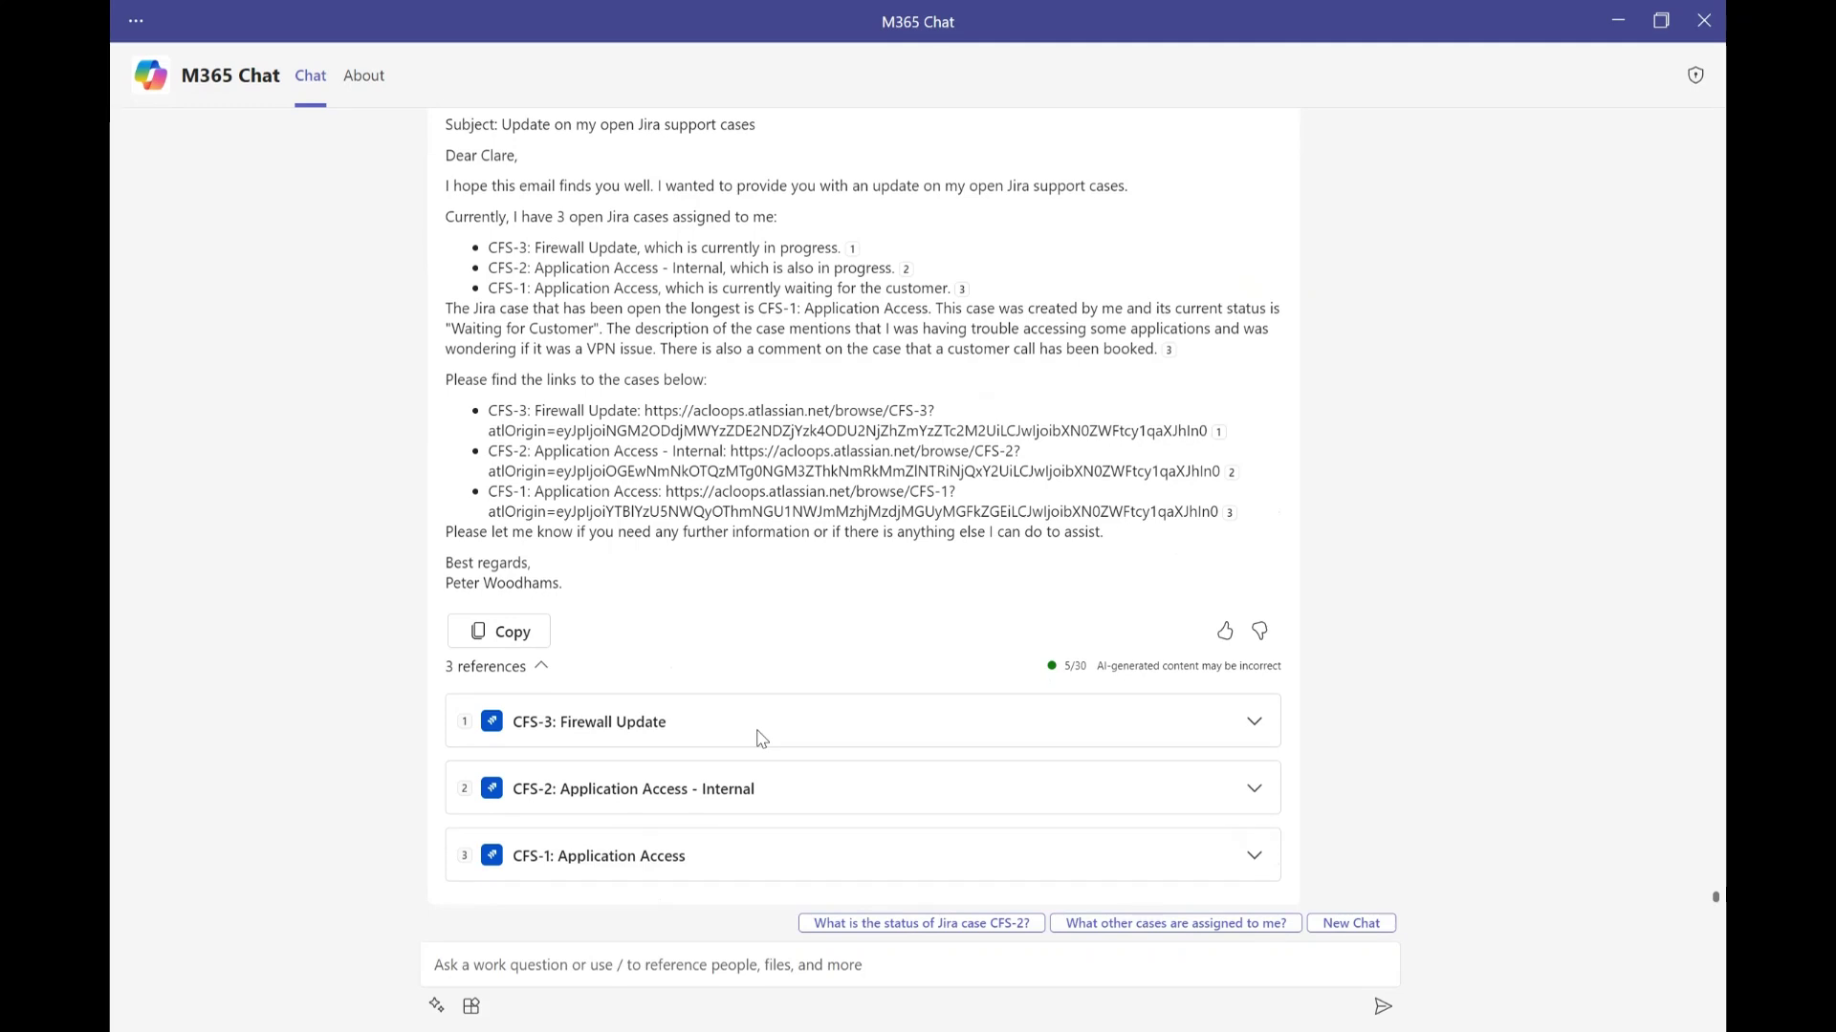
pyautogui.click(1253, 723)
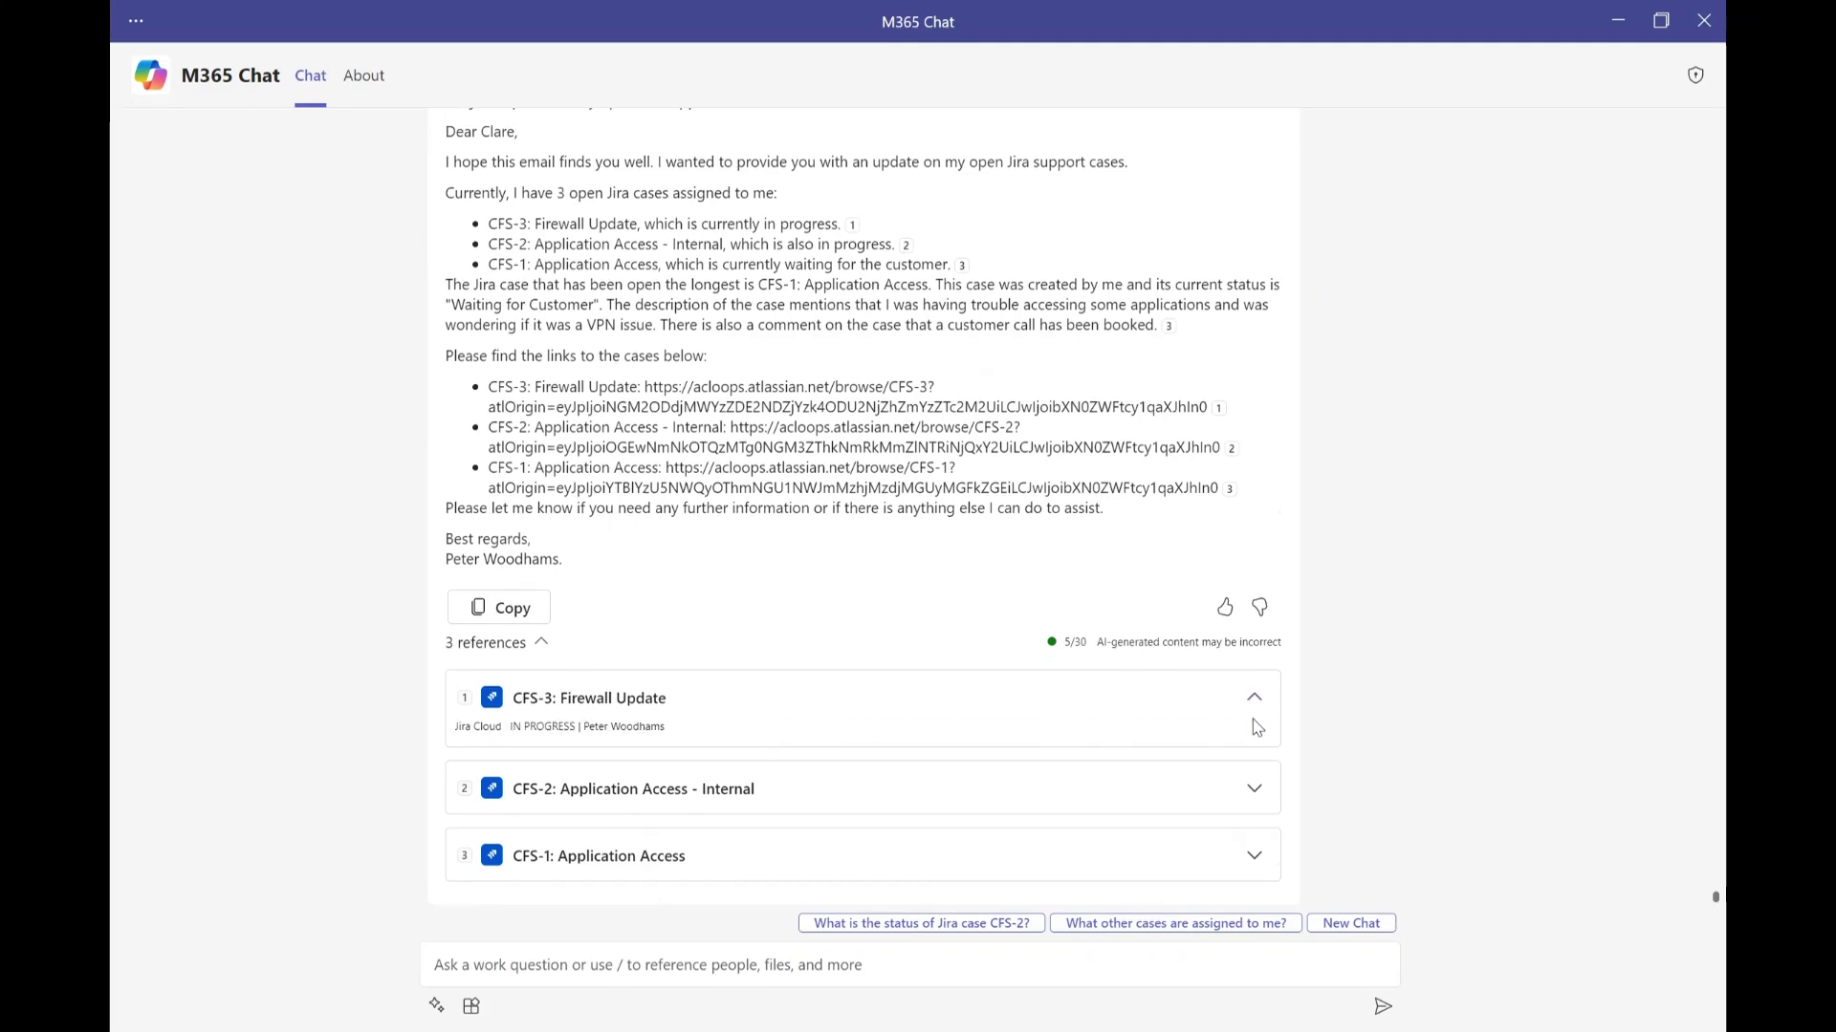
pyautogui.click(1261, 803)
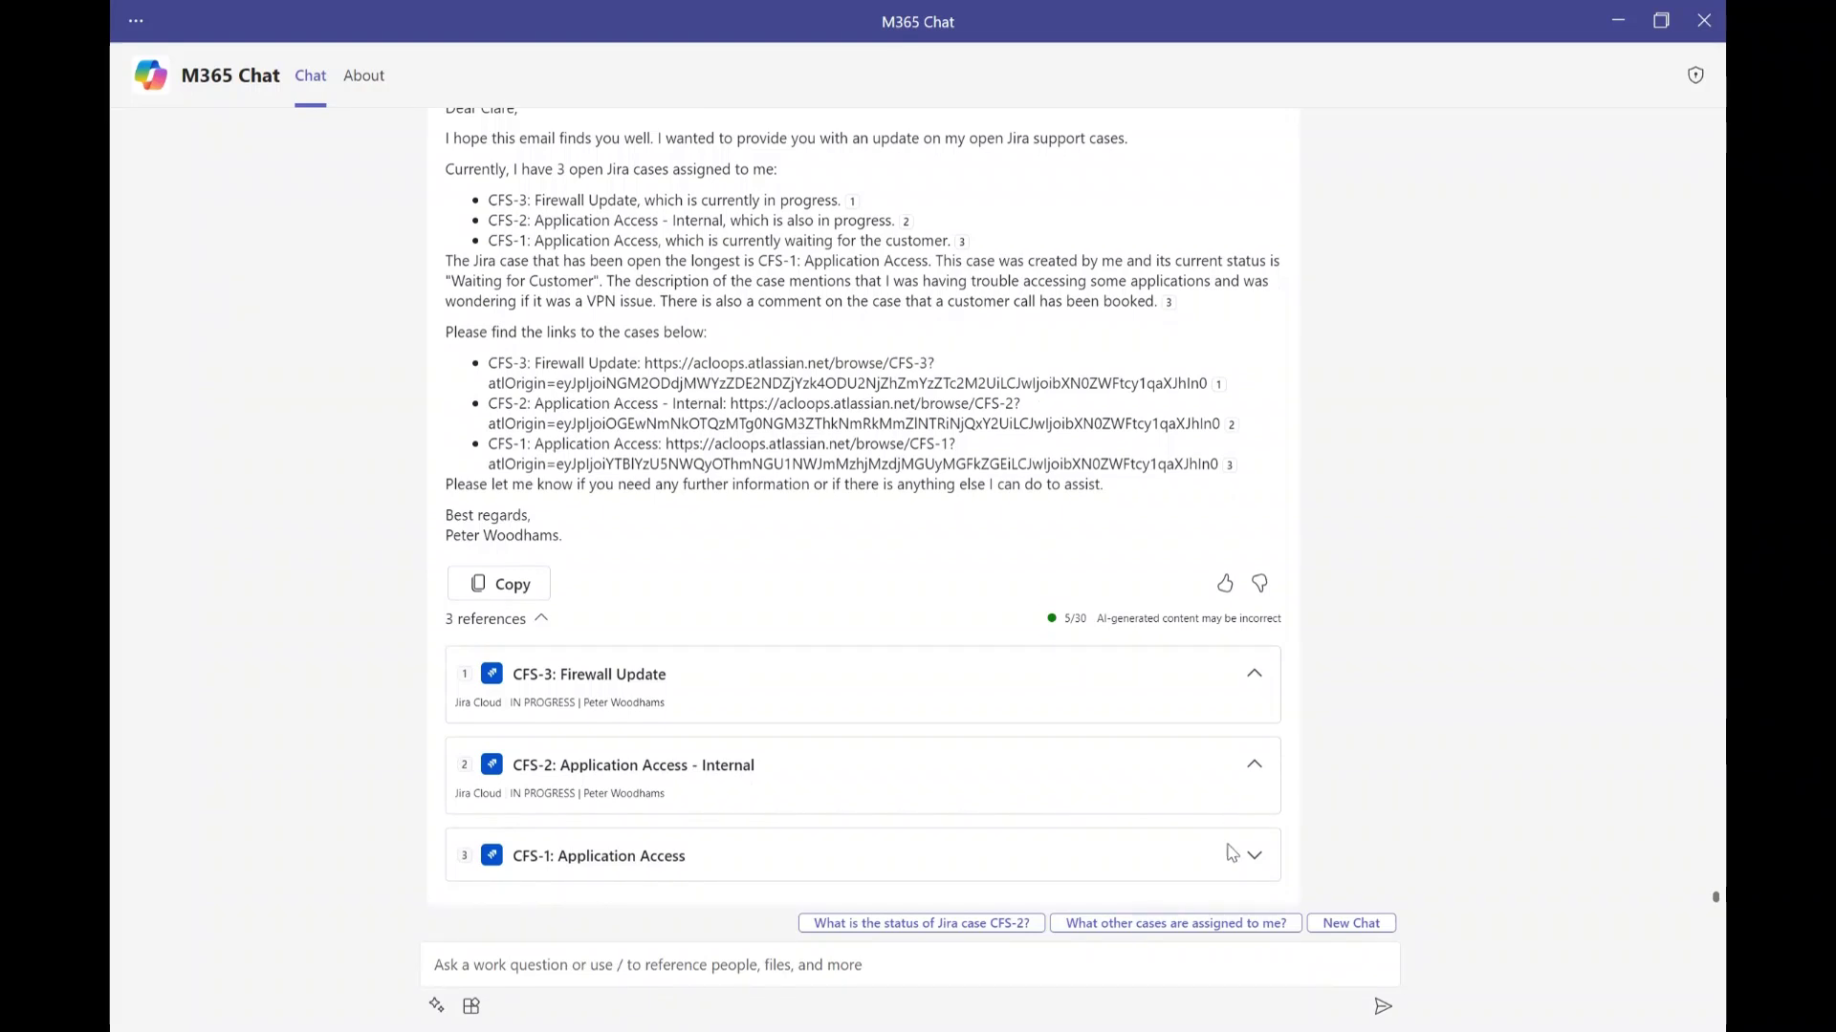
pyautogui.click(1254, 859)
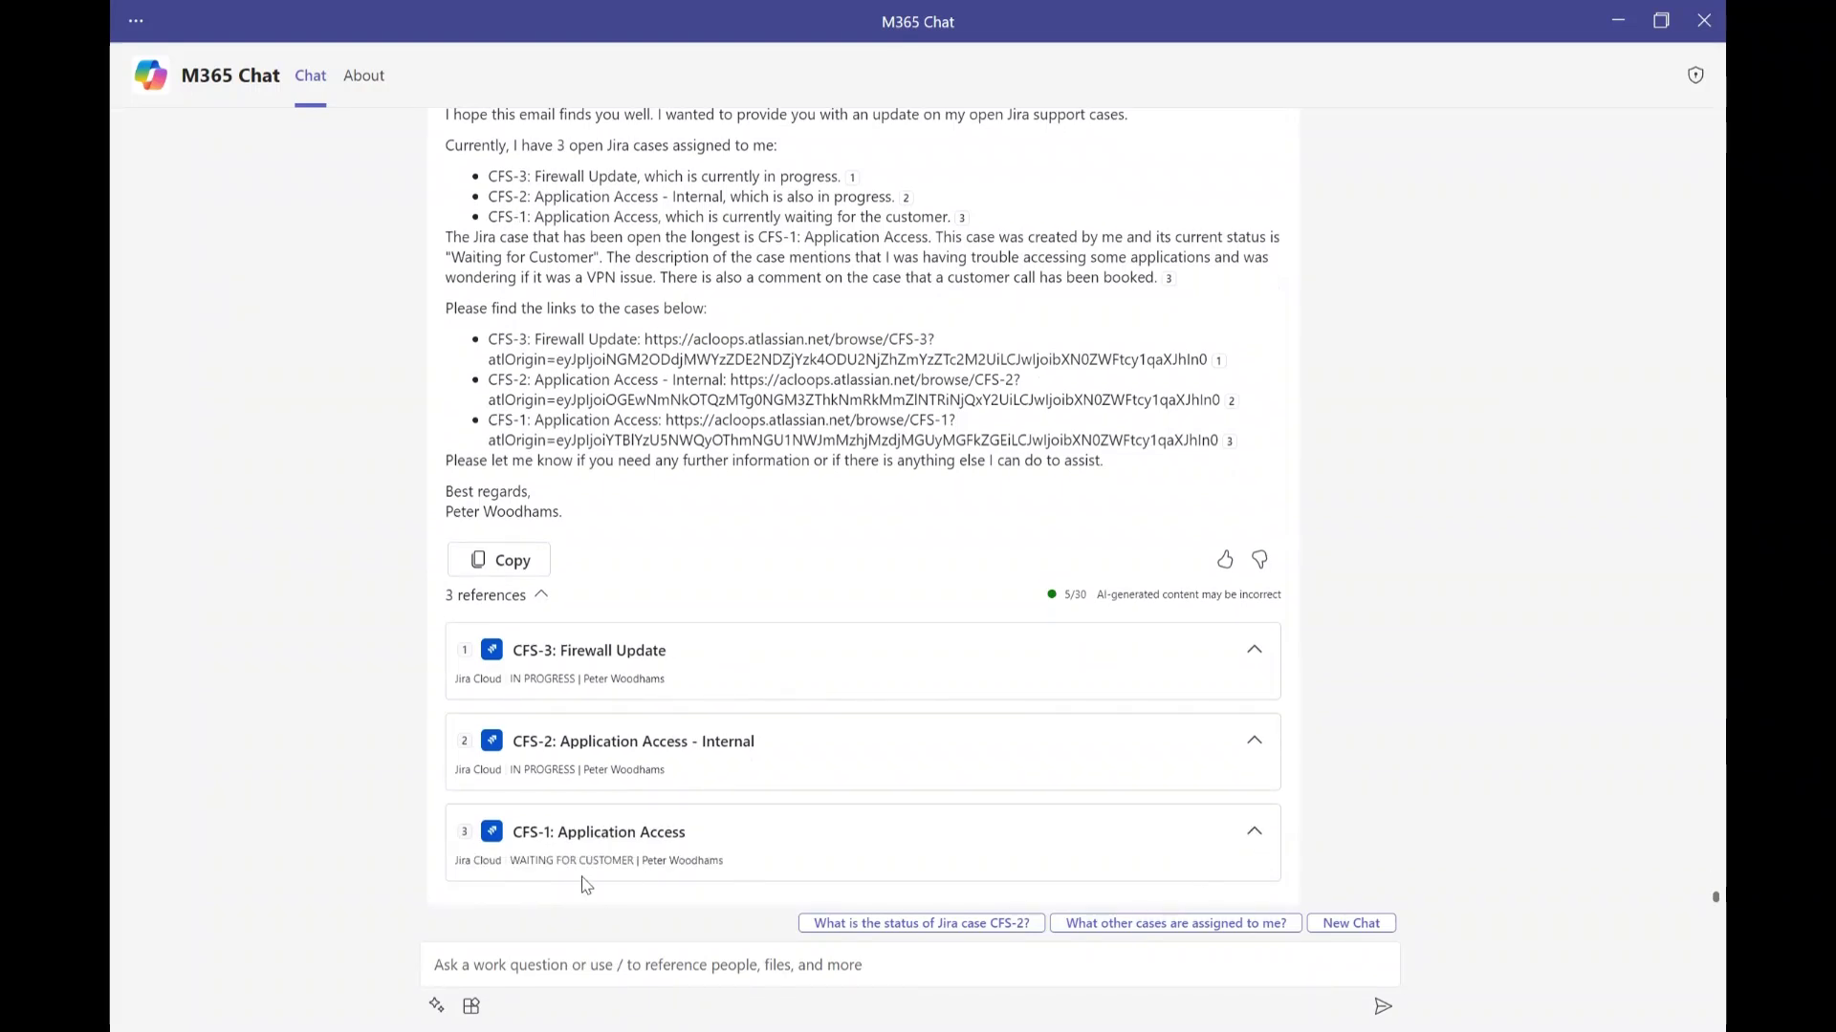